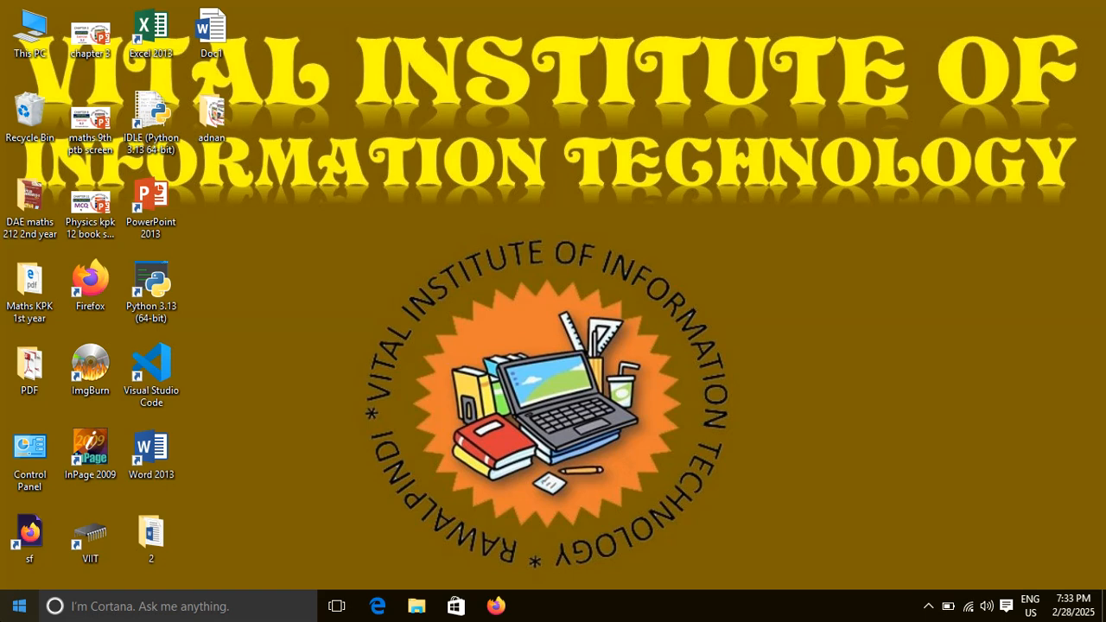
Open the Registry Editor and collapse the HKEY_CURRENT_USER branch
{"action": "key", "text": "super+r"}
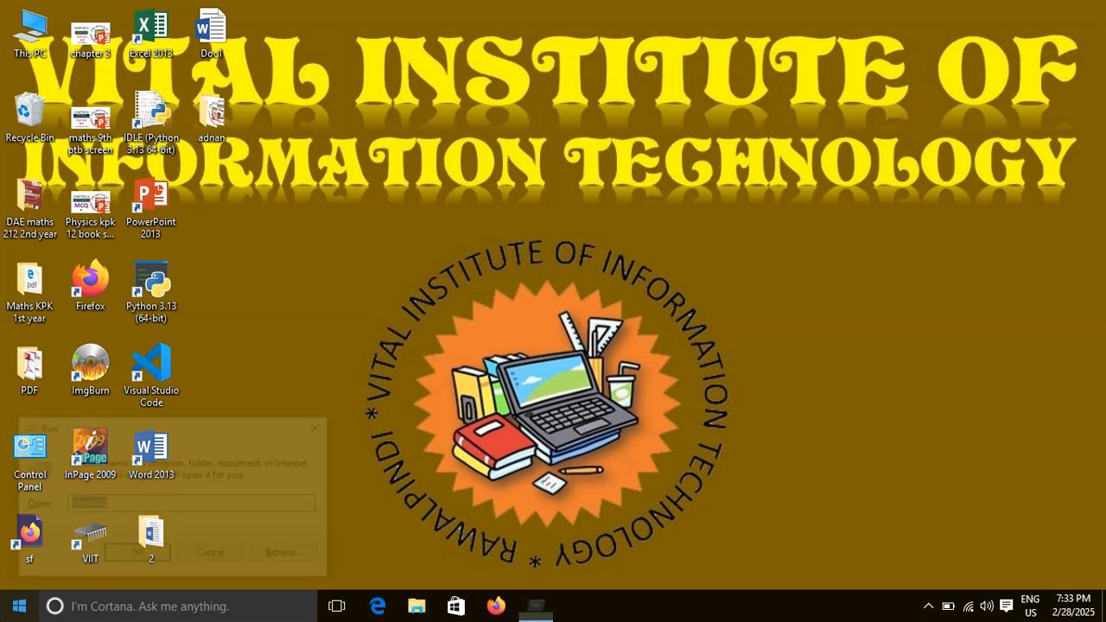
{"action": "key", "text": "Down"}
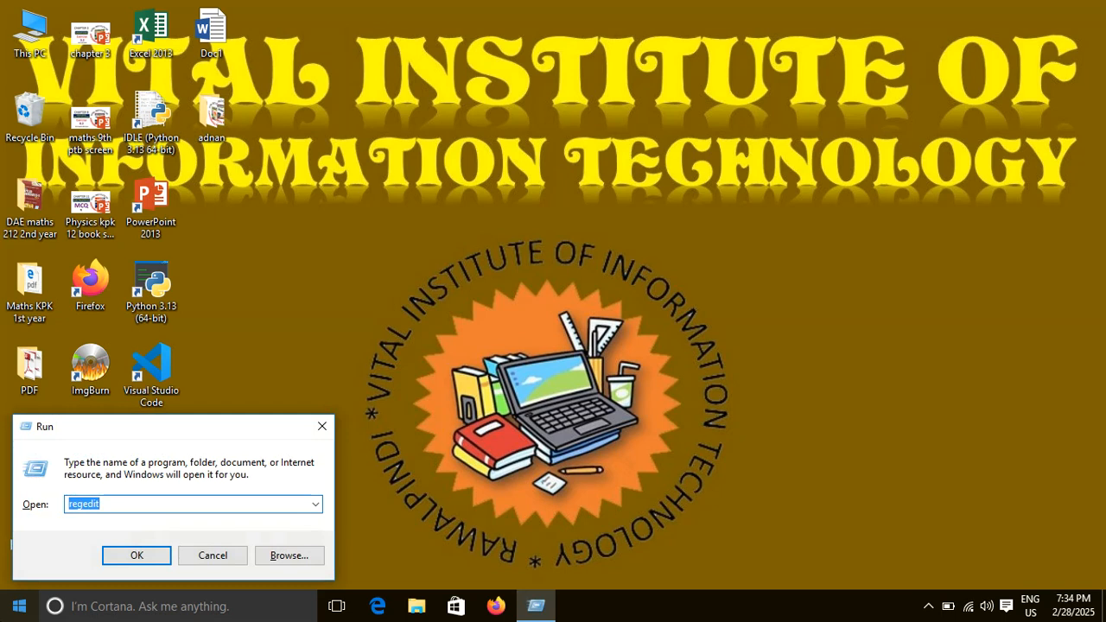
{"action": "key", "text": "Return"}
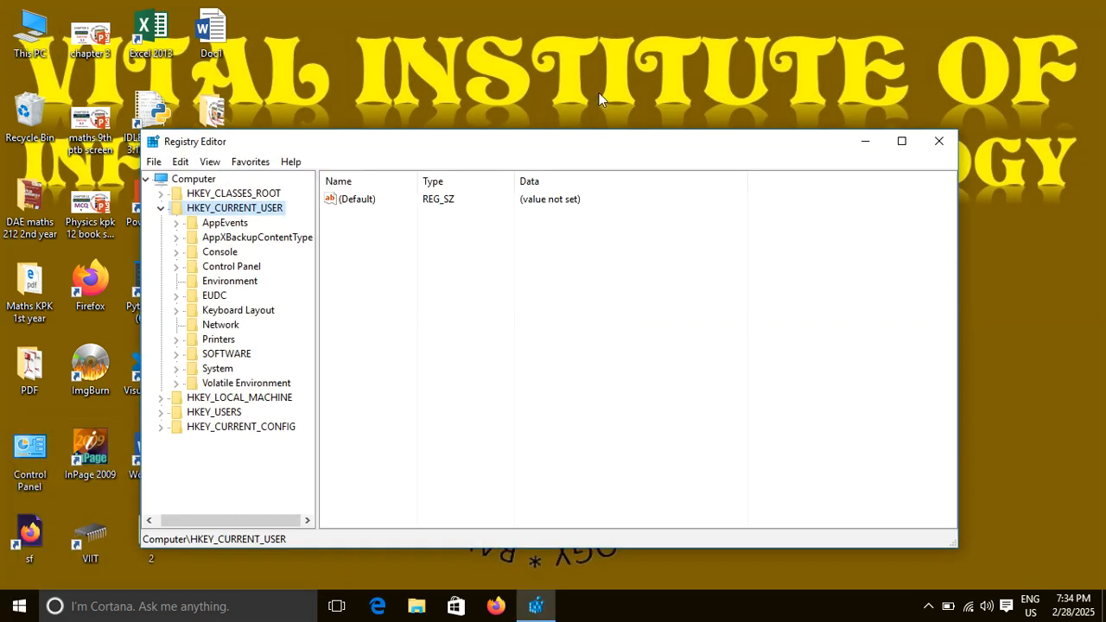
{"action": "left_click", "coordinate": [161, 208]}
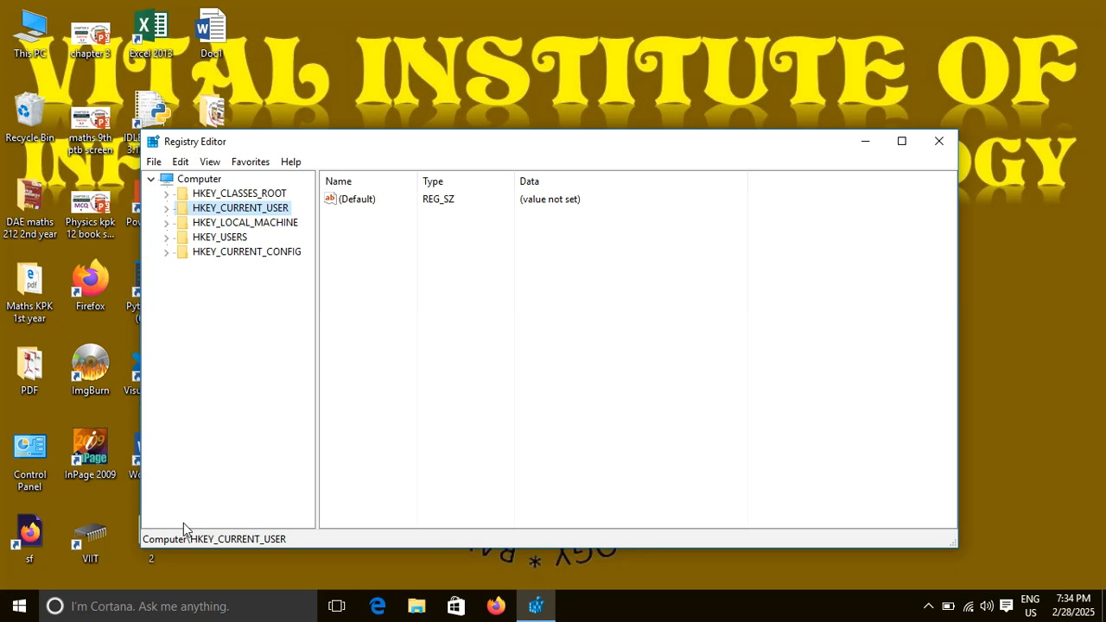
Open Notepad with a blank document and maximize its window
{"action": "key", "text": "super+r"}
{"action": "type", "text": "notepad"}
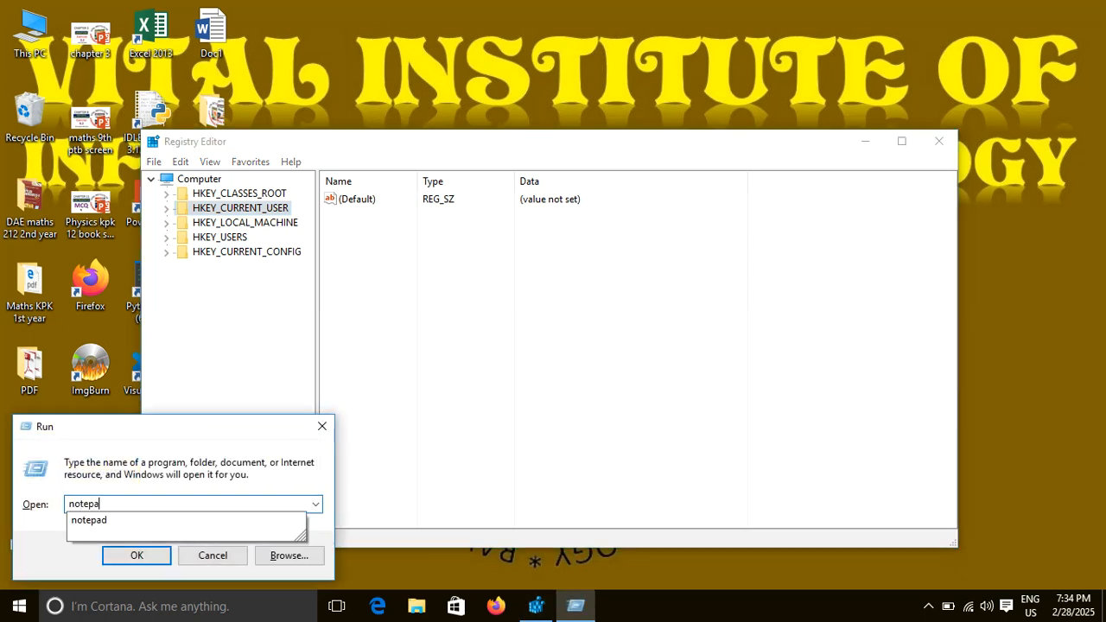
{"action": "key", "text": "Return"}
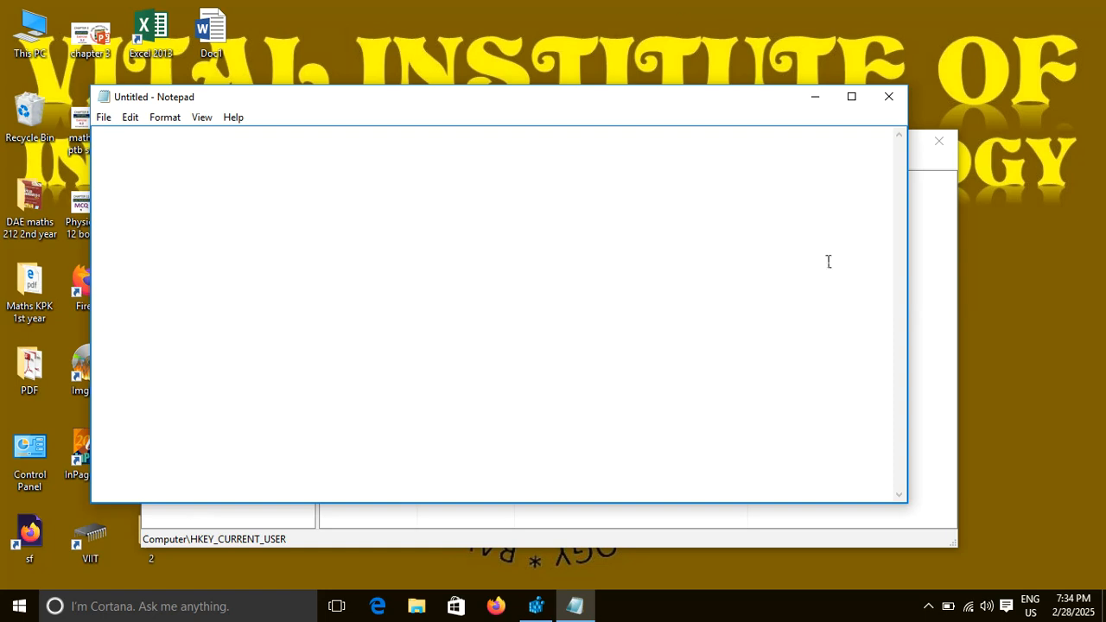
{"action": "left_click", "coordinate": [850, 97]}
Write a two-item list reading "1 : Speedy shutdown" and "2 : disabling windows defender"
{"action": "type", "text": "1 : "}
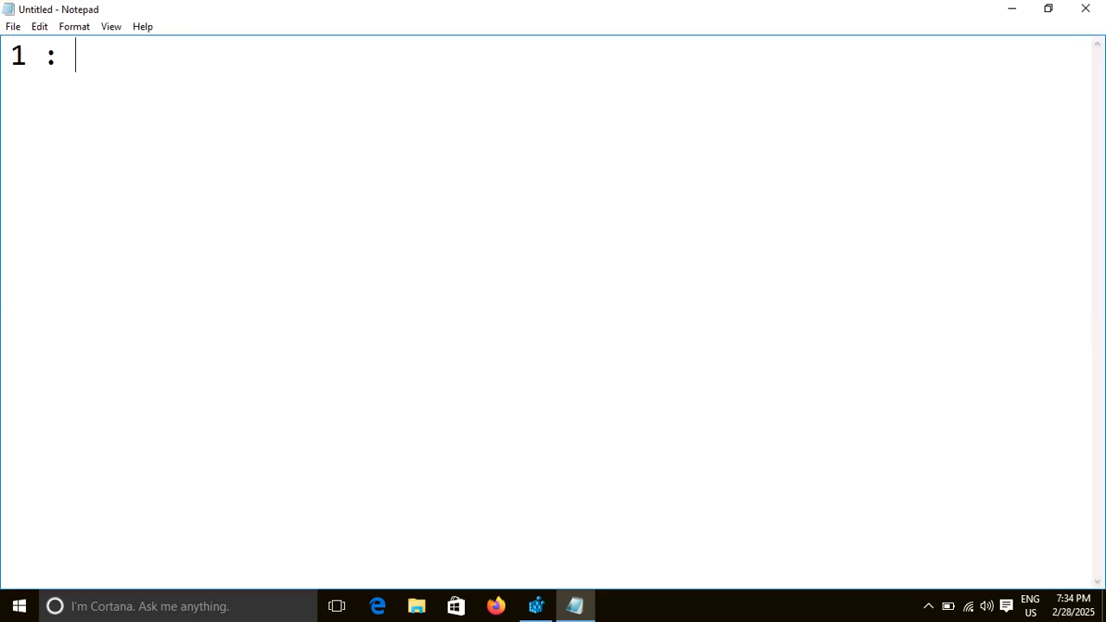
{"action": "type", "text": "Speedy"}
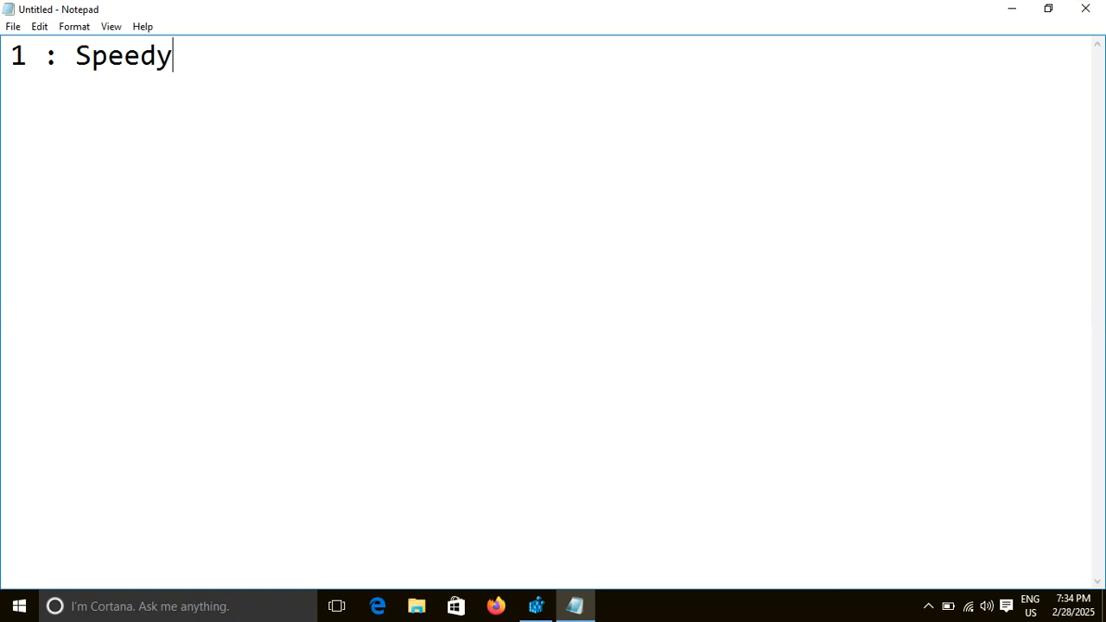
{"action": "type", "text": " shutdown"}
{"action": "key", "text": "Return"}
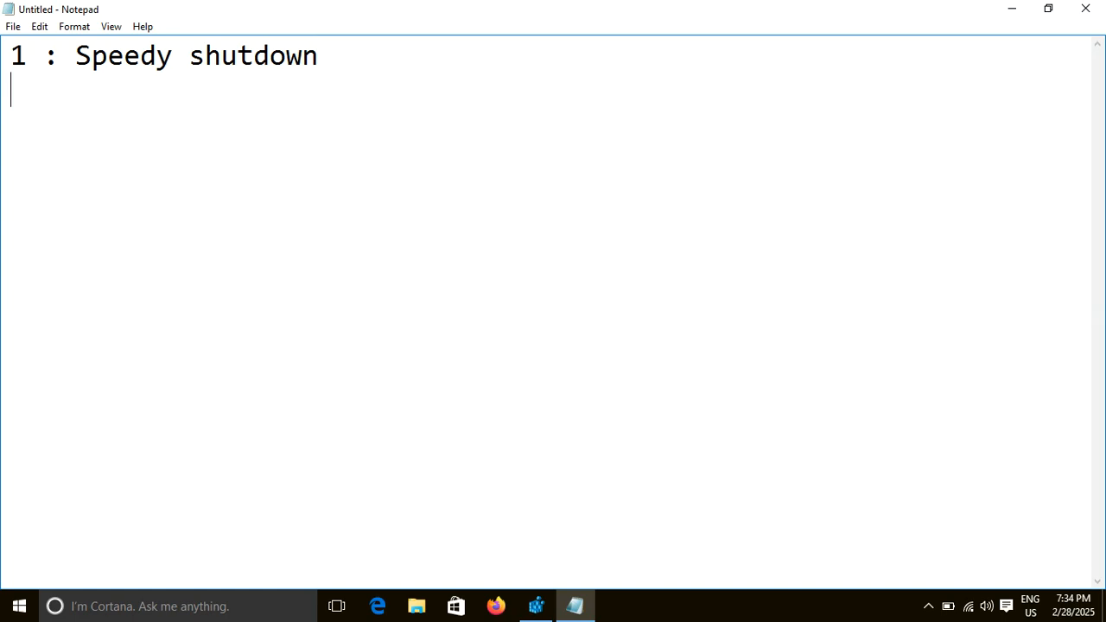
{"action": "type", "text": "2 : disa"}
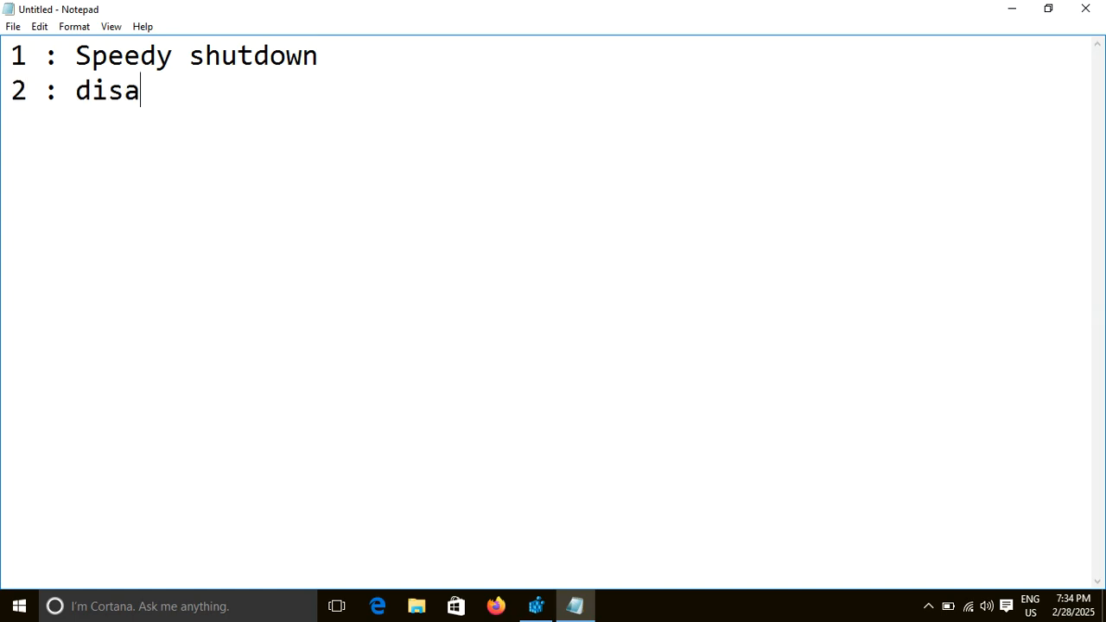
{"action": "type", "text": "bling windows defender"}
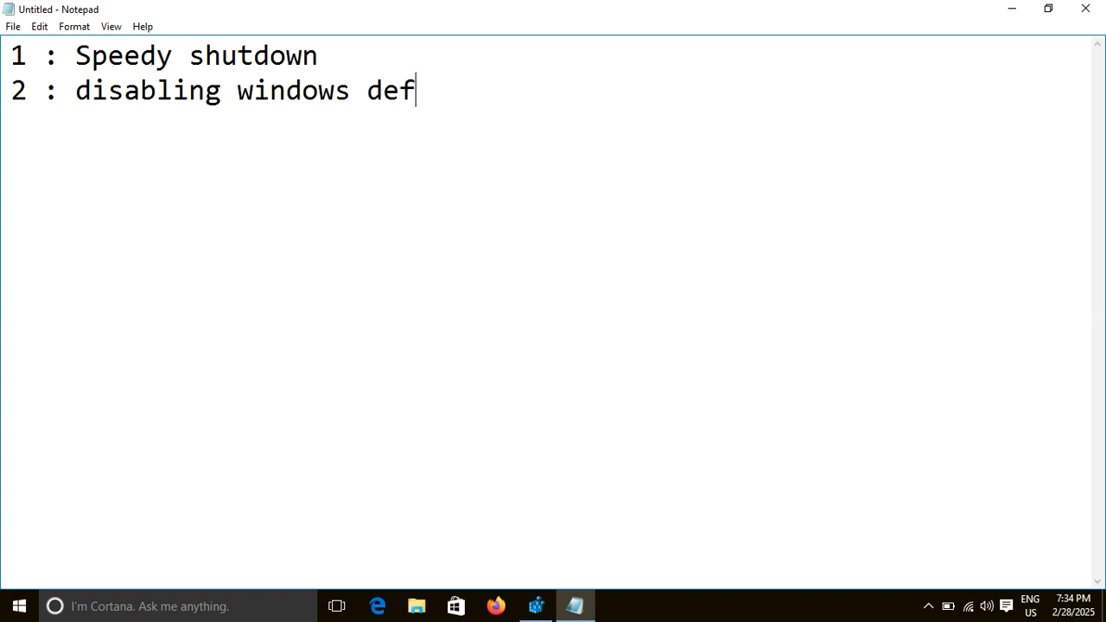
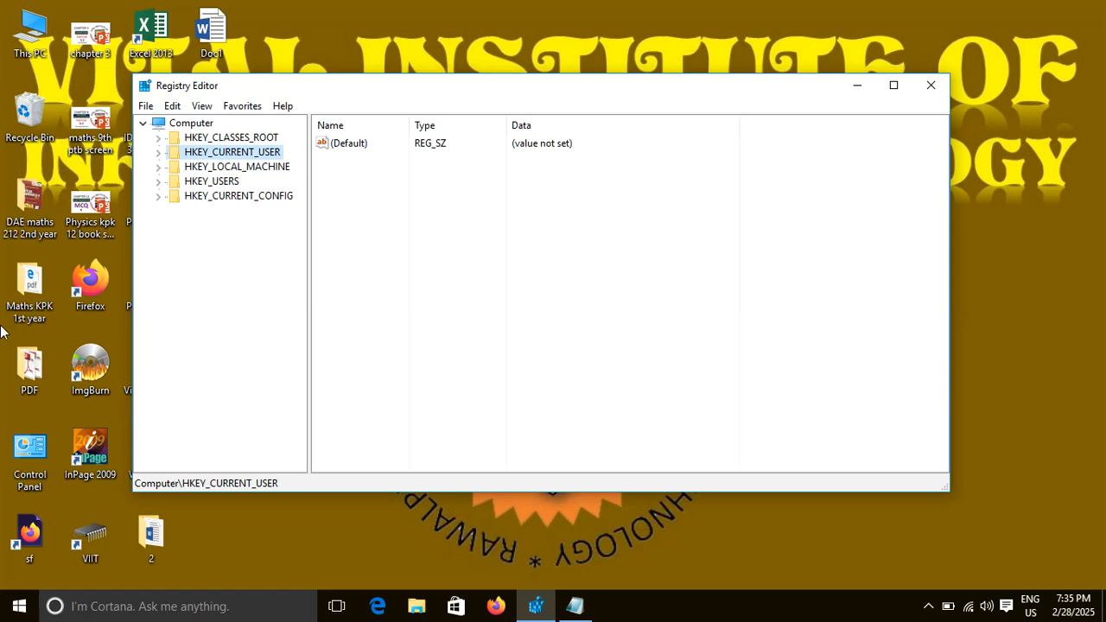
Empty the Recycle Bin on the desktop, permanently deleting its items
{"action": "right_click", "coordinate": [26, 111]}
{"action": "left_click", "coordinate": [95, 143]}
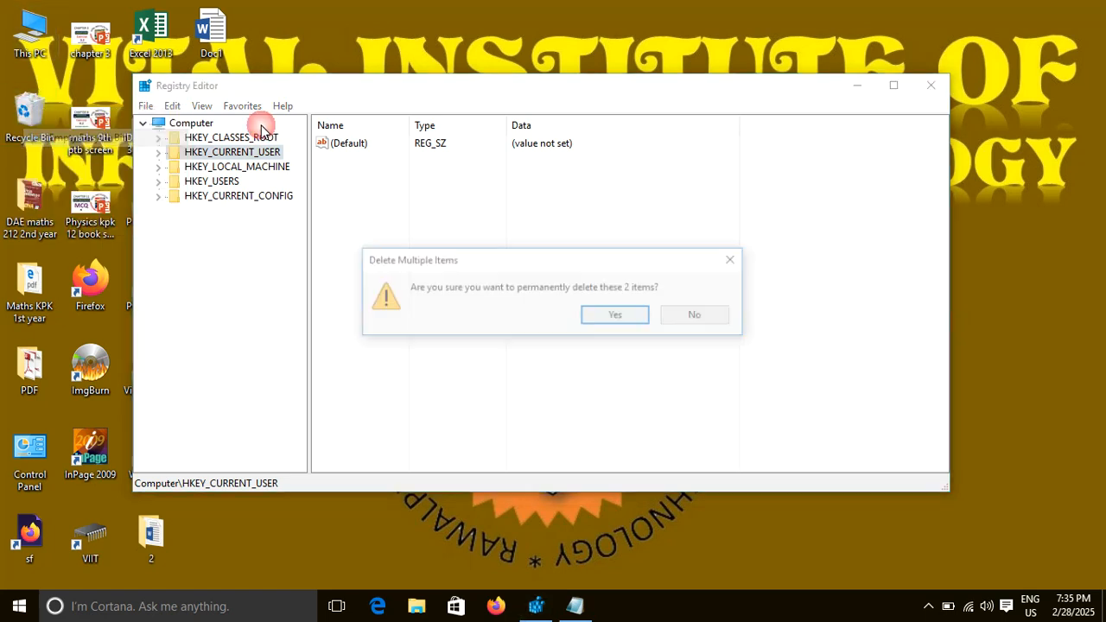
{"action": "left_click", "coordinate": [614, 318]}
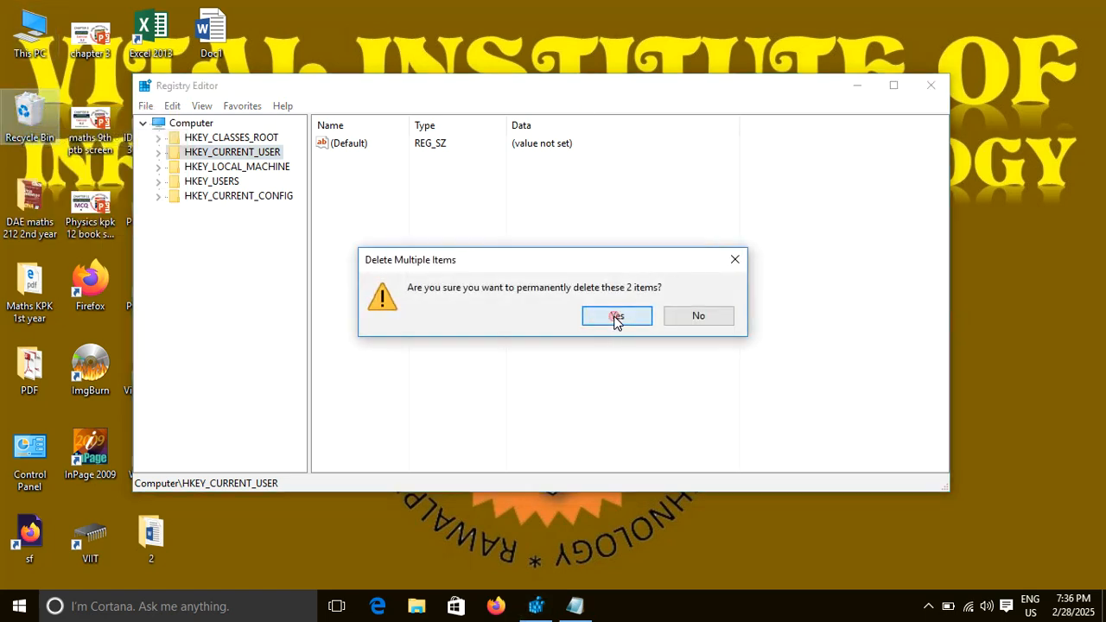
Check the drives in This PC and close the window
{"action": "double_click", "coordinate": [31, 37]}
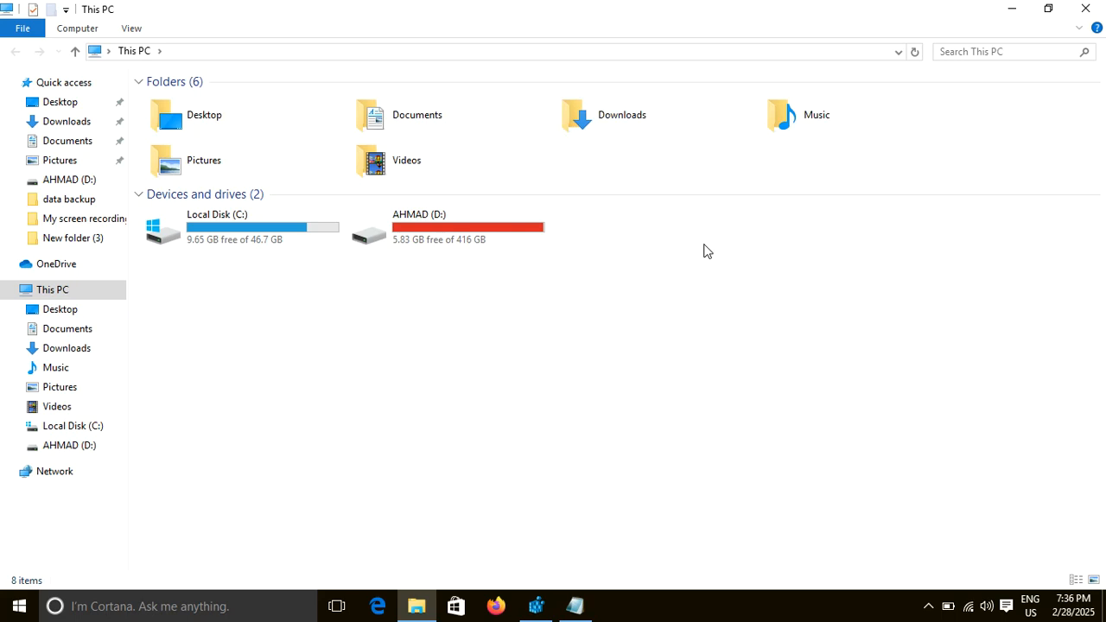
{"action": "left_click", "coordinate": [1085, 8]}
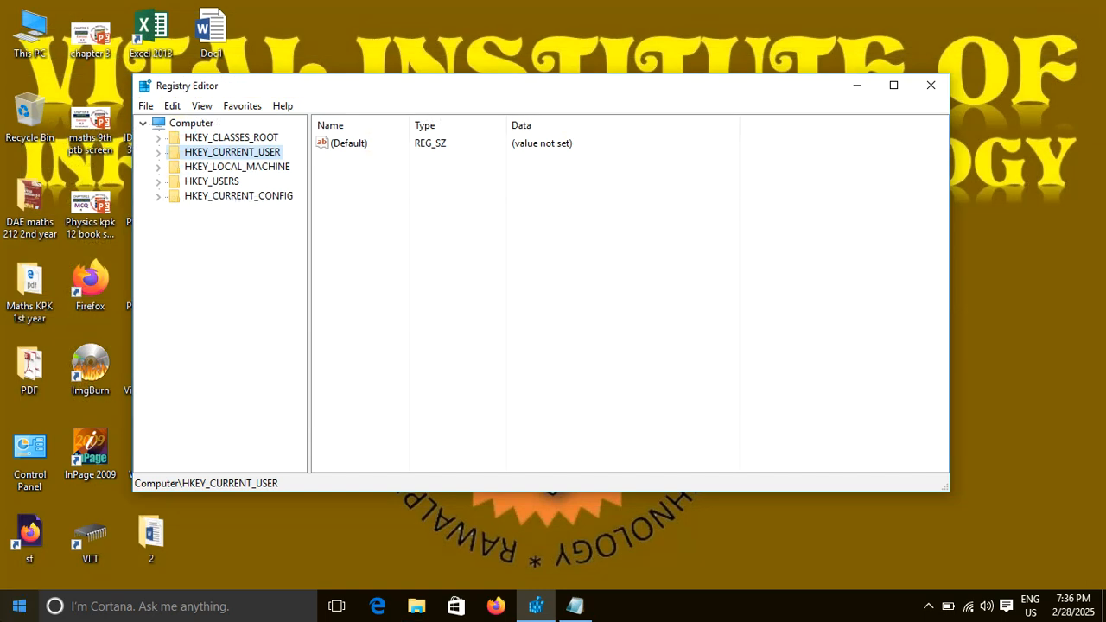
{"action": "left_click", "coordinate": [19, 605]}
{"action": "left_click", "coordinate": [39, 543]}
{"action": "left_click", "coordinate": [993, 129]}
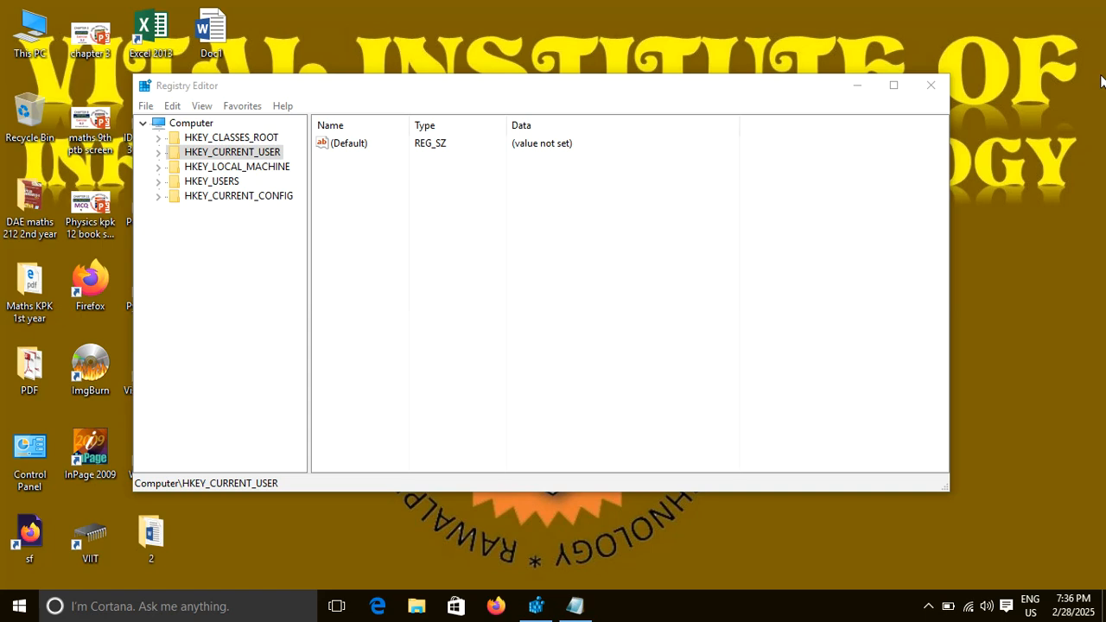
In Notepad, add the heading "factors affecting shutdown process :" below the list, with a full-width underscore separator line above it
{"action": "left_click", "coordinate": [574, 605]}
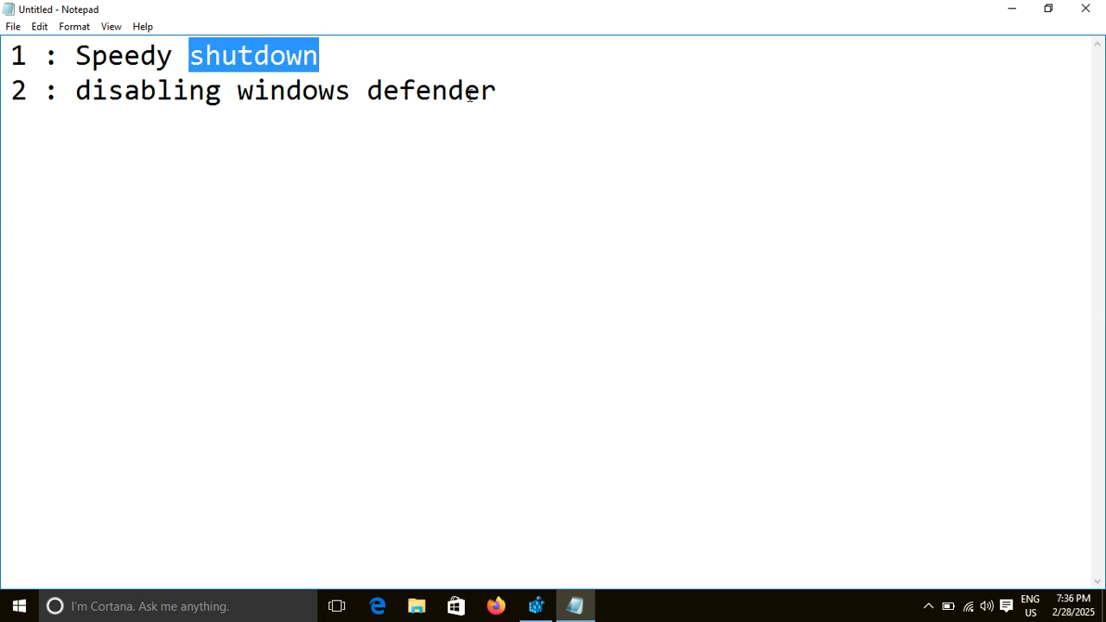
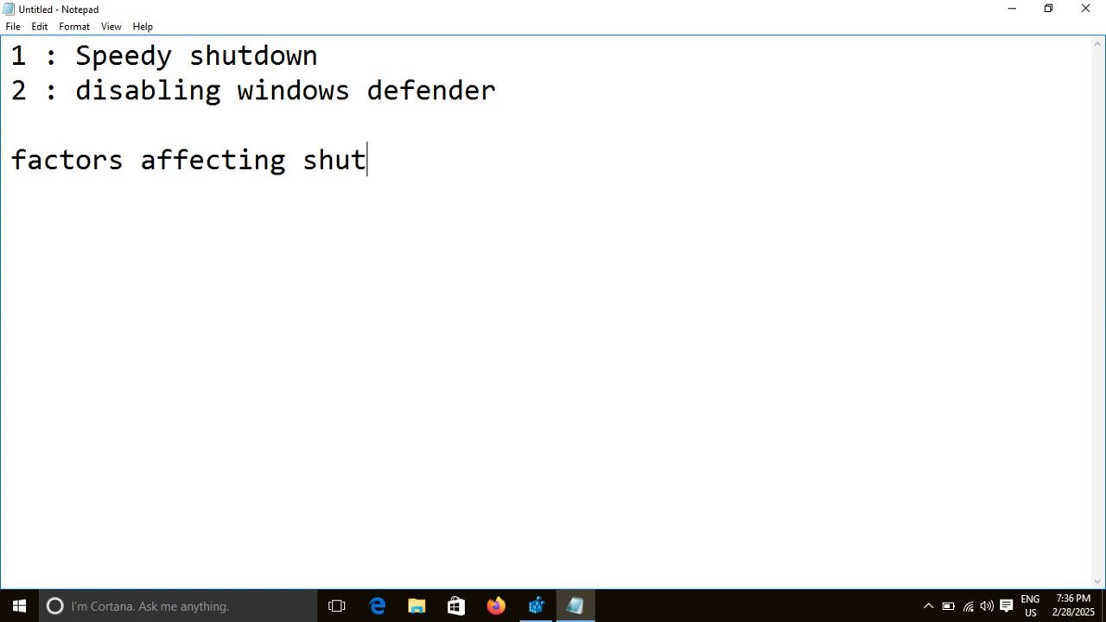
{"action": "type", "text": "down process :"}
{"action": "left_click", "coordinate": [518, 109]}
{"action": "key", "text": "Return"}
{"action": "key", "text": "Return"}
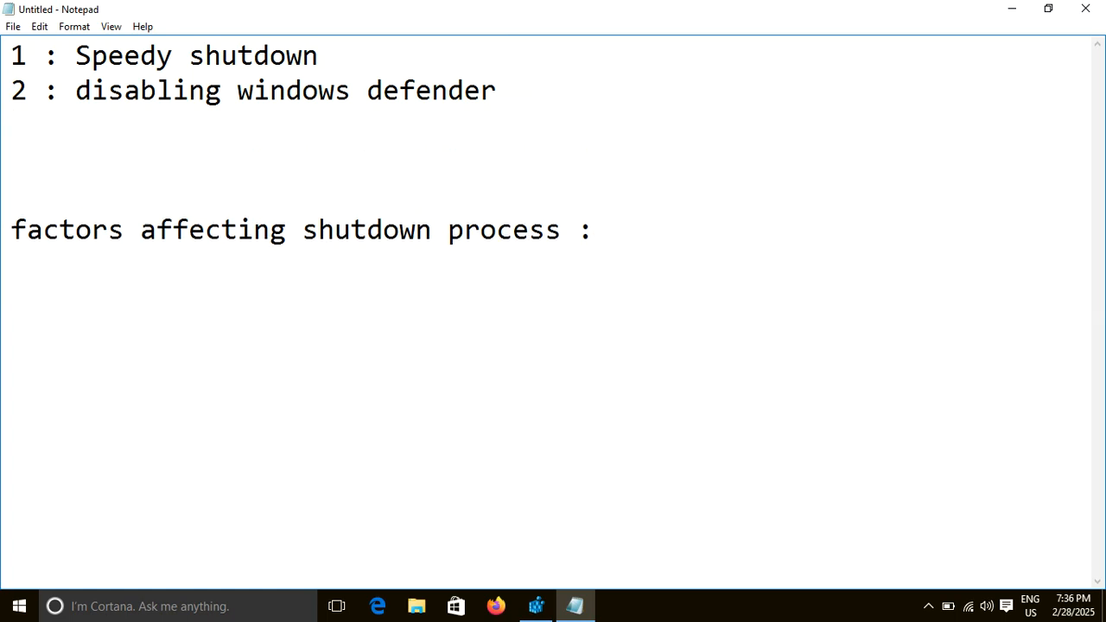
{"action": "key", "text": "Up"}
{"action": "type", "text": "__________________________________________________________________"}
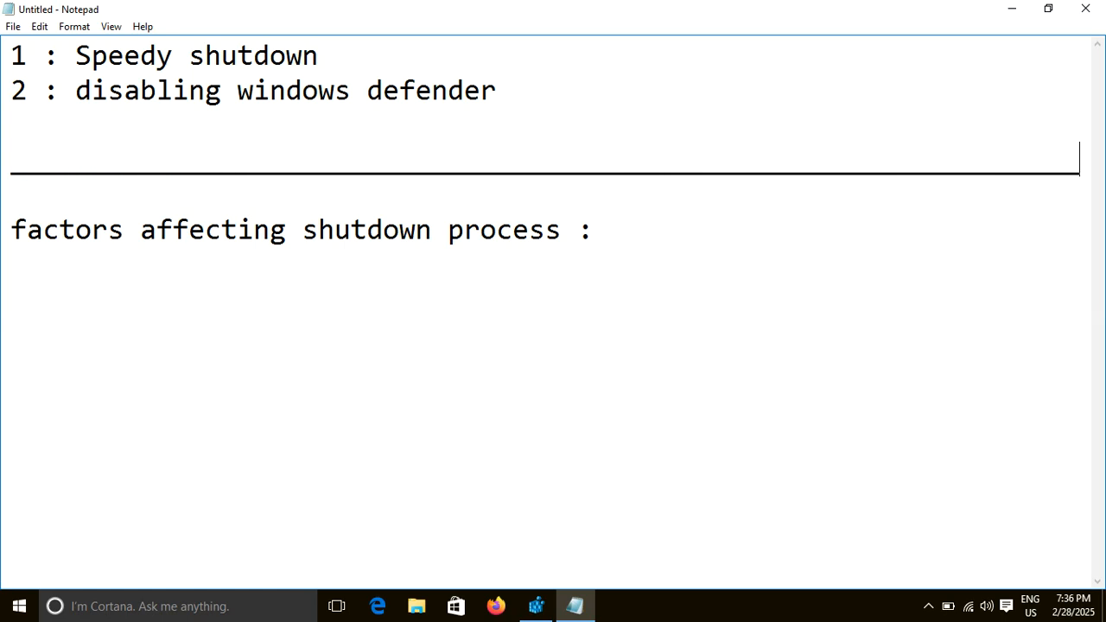
Under the shutdown factors heading, list "1 : virus" and "2 : harddisk space"
{"action": "key", "text": "Down"}
{"action": "key", "text": "Down"}
{"action": "key", "text": "Right"}
{"action": "key", "text": "Right"}
{"action": "key", "text": "Right"}
{"action": "key", "text": "Right"}
{"action": "key", "text": "Right"}
{"action": "key", "text": "Right"}
{"action": "key", "text": "Right"}
{"action": "key", "text": "Right"}
{"action": "key", "text": "Right"}
{"action": "key", "text": "Right"}
{"action": "key", "text": "Right"}
{"action": "key", "text": "Right"}
{"action": "key", "text": "Right"}
{"action": "key", "text": "Right"}
{"action": "key", "text": "Right"}
{"action": "key", "text": "Right"}
{"action": "key", "text": "Right"}
{"action": "key", "text": "Right"}
{"action": "key", "text": "Right"}
{"action": "key", "text": "Right"}
{"action": "key", "text": "Right"}
{"action": "key", "text": "Right"}
{"action": "key", "text": "Right"}
{"action": "key", "text": "Right"}
{"action": "key", "text": "Right"}
{"action": "key", "text": "Return"}
{"action": "type", "text": "1 : virus "}
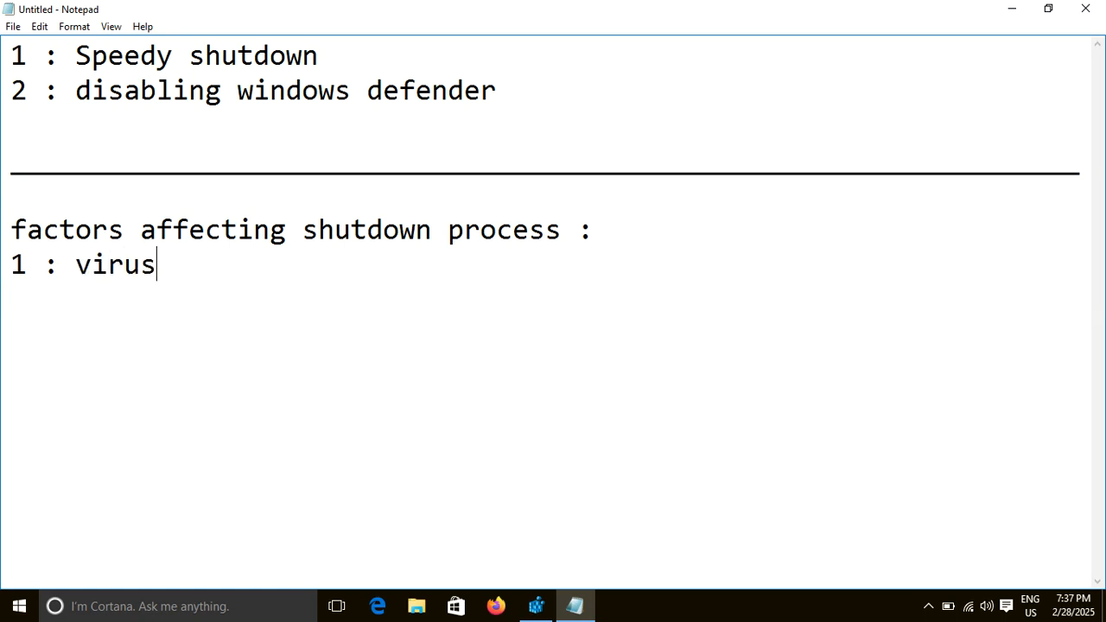
{"action": "type", "text": "2 :"}
{"action": "type", "text": "har"}
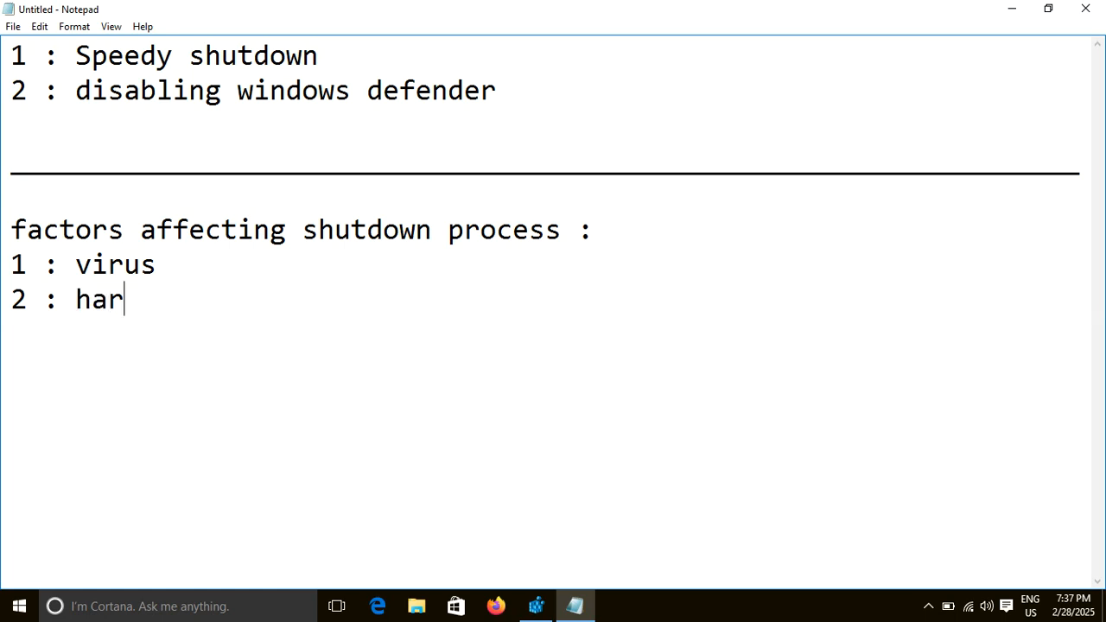
{"action": "type", "text": "ddisk space"}
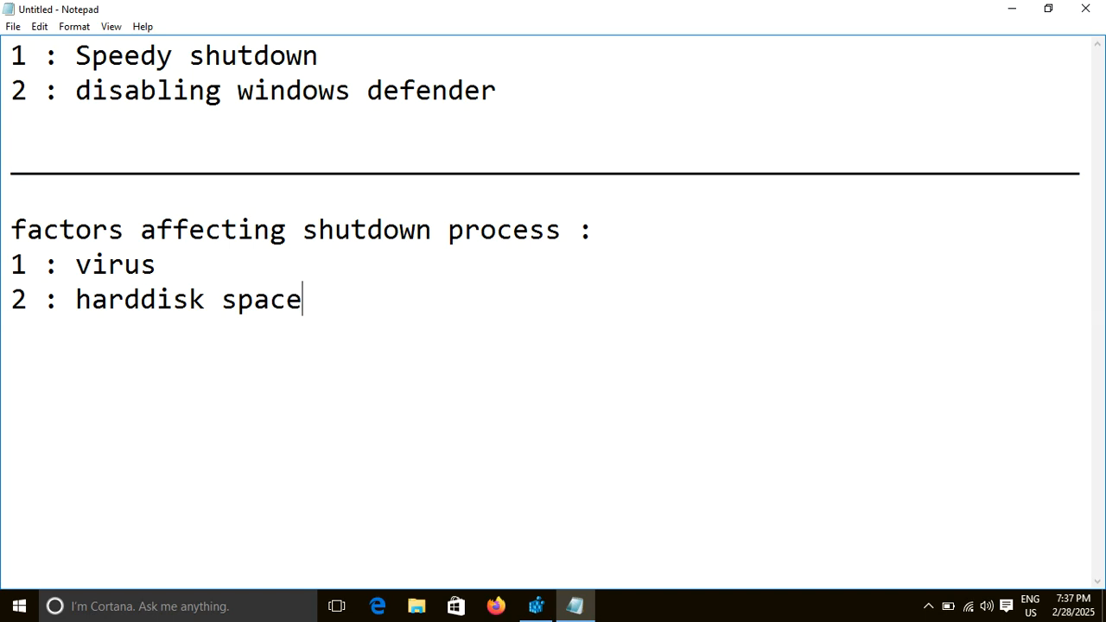
Examine the free space of the C: and D: drives in This PC
{"action": "left_click", "coordinate": [1010, 8]}
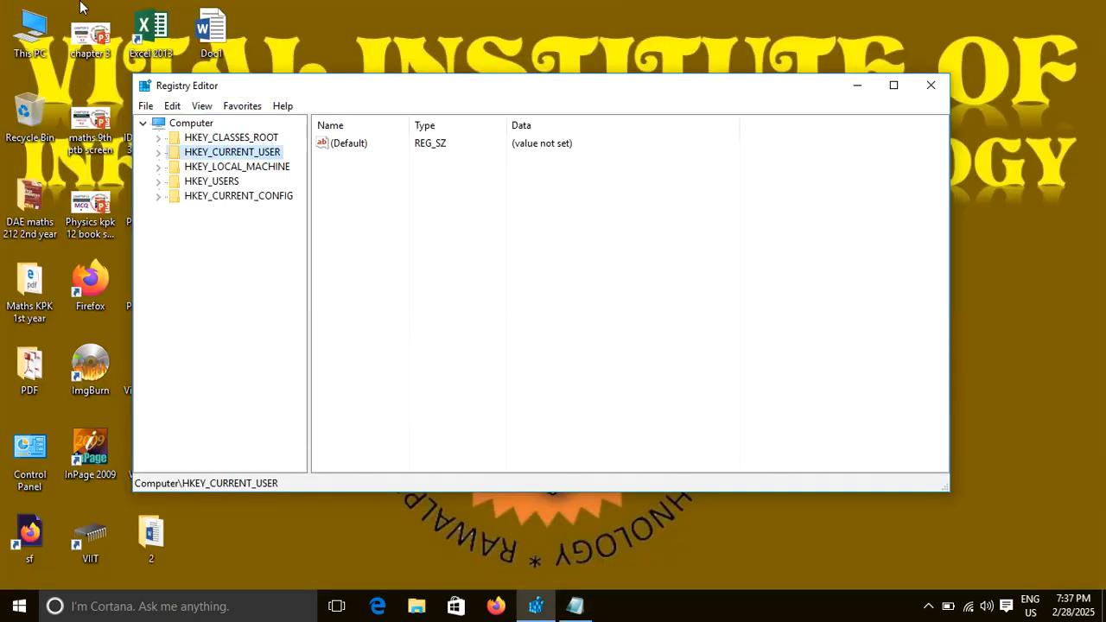
{"action": "double_click", "coordinate": [26, 35]}
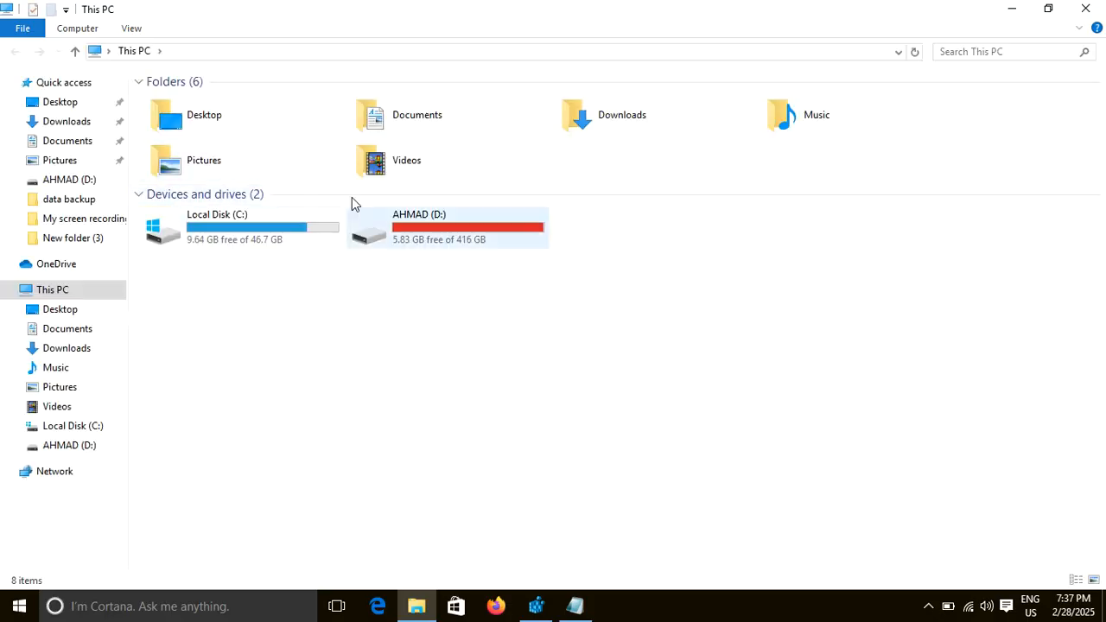
{"action": "mouse_move", "coordinate": [210, 247]}
{"action": "left_click", "coordinate": [448, 248]}
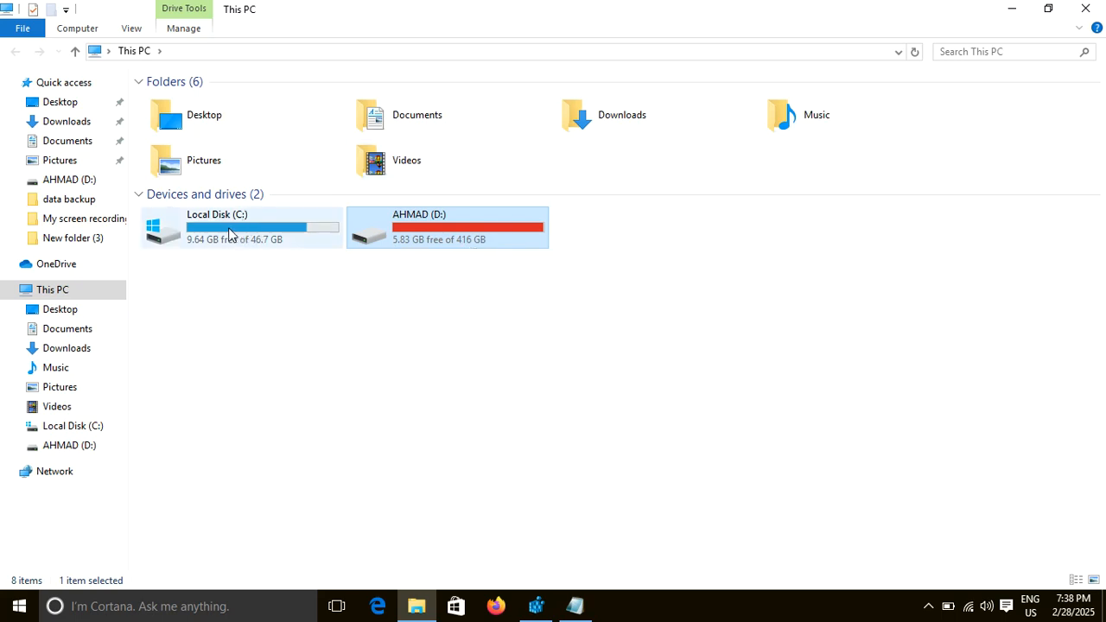
{"action": "left_click", "coordinate": [1101, 5]}
{"action": "left_click_drag", "start_coordinate": [550, 96], "coordinate": [542, 174]}
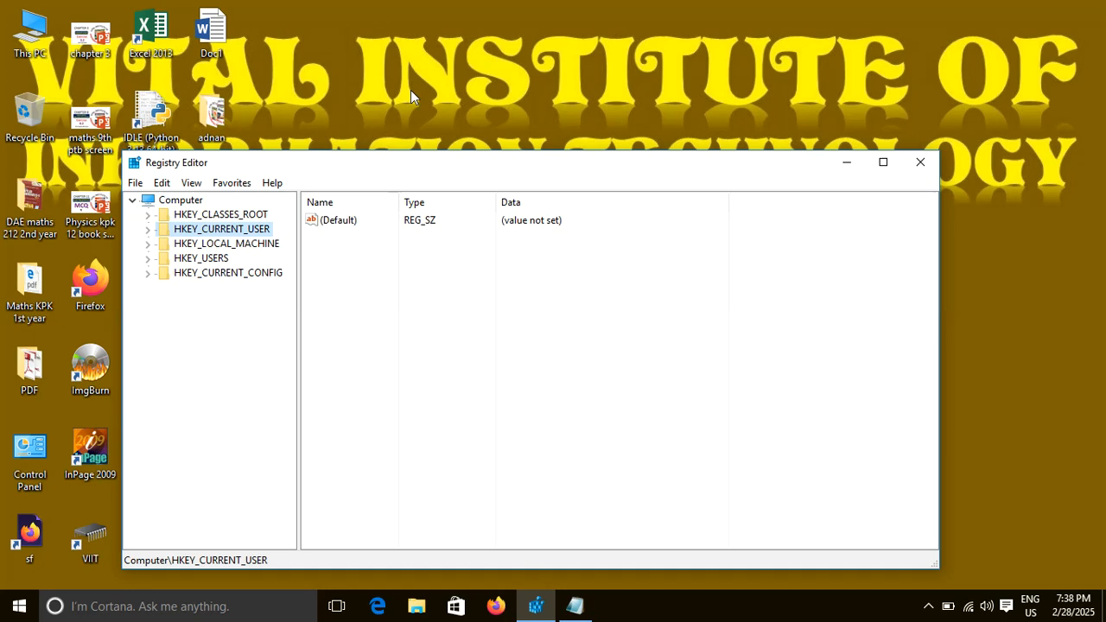
{"action": "double_click", "coordinate": [54, 31]}
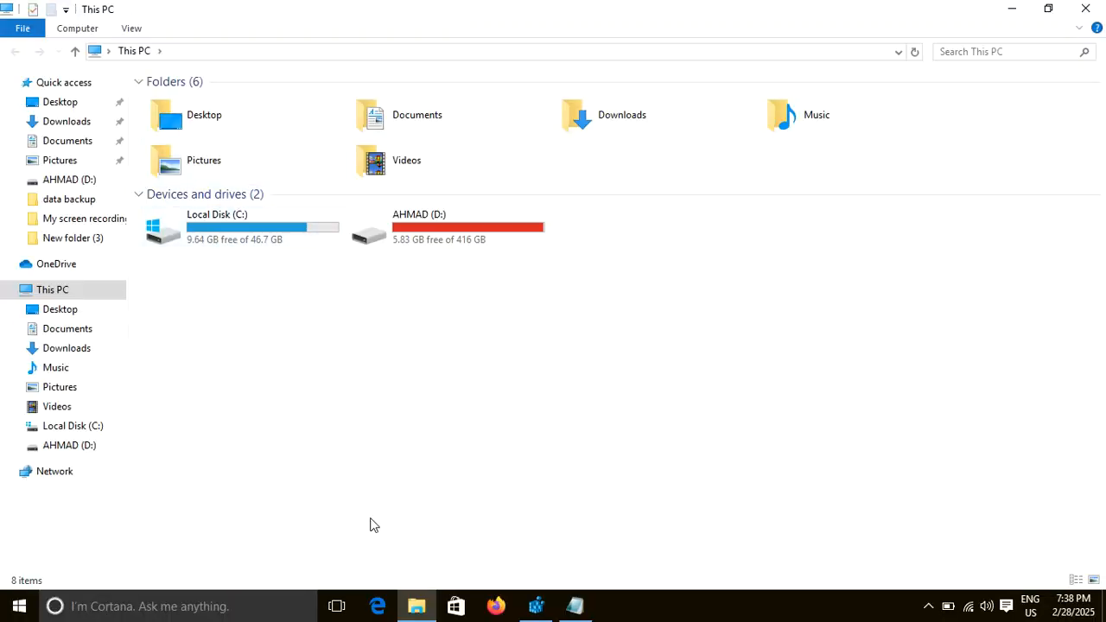
Switch to Notepad and add "3 : programs or APPs" as the third factor under the shutdown heading
{"action": "left_click", "coordinate": [574, 606]}
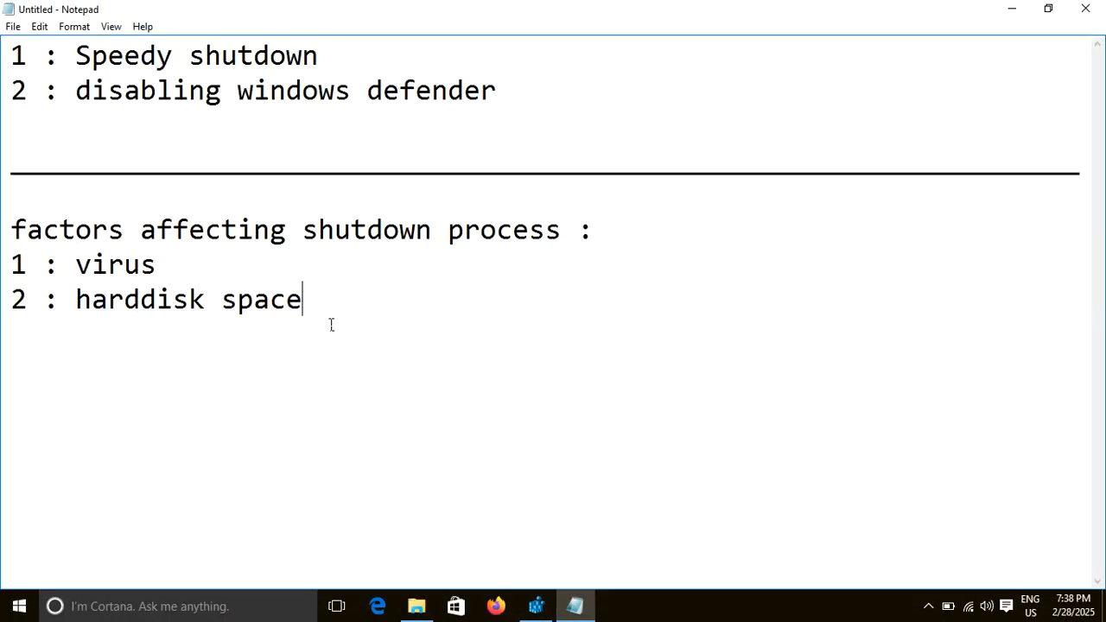
{"action": "key", "text": "Return"}
{"action": "type", "text": "3 : pr"}
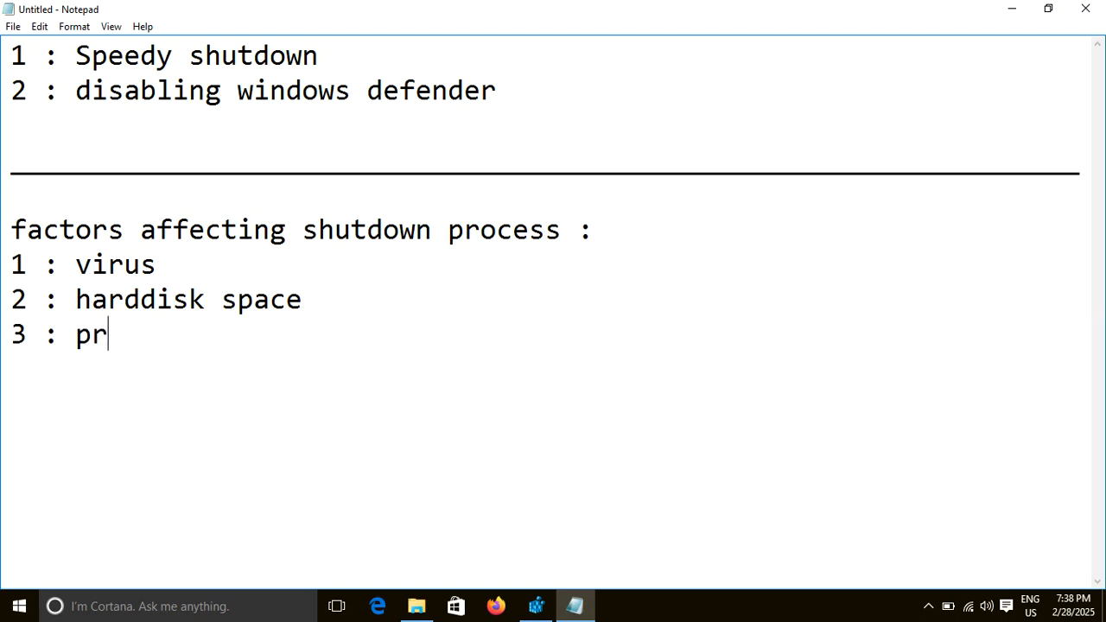
{"action": "type", "text": "ograms or APPs"}
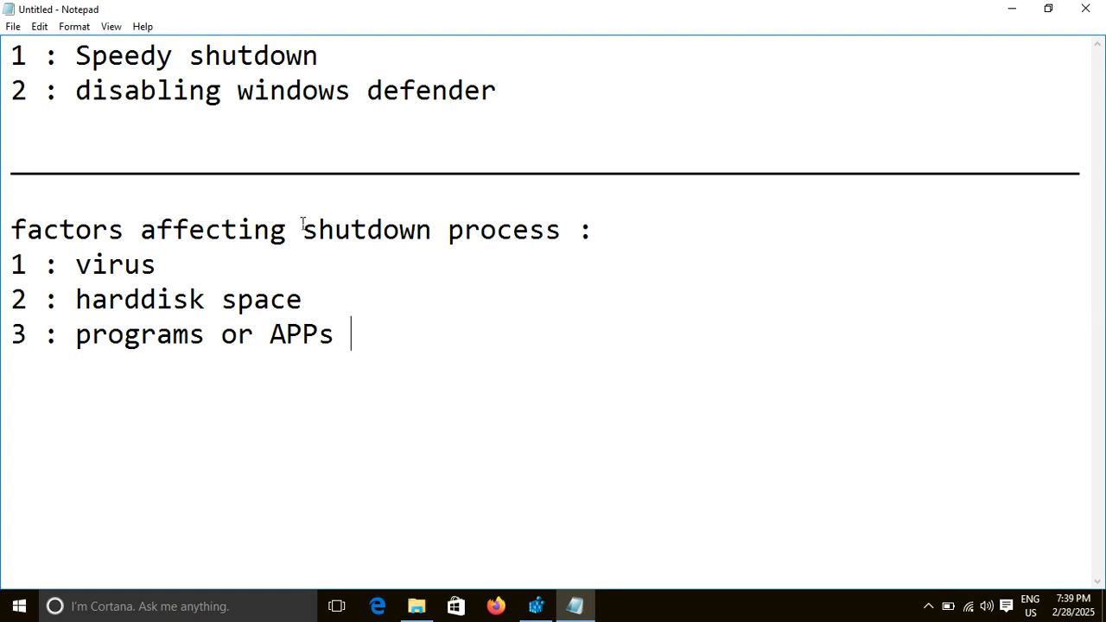
{"action": "left_click_drag", "start_coordinate": [353, 340], "coordinate": [78, 343]}
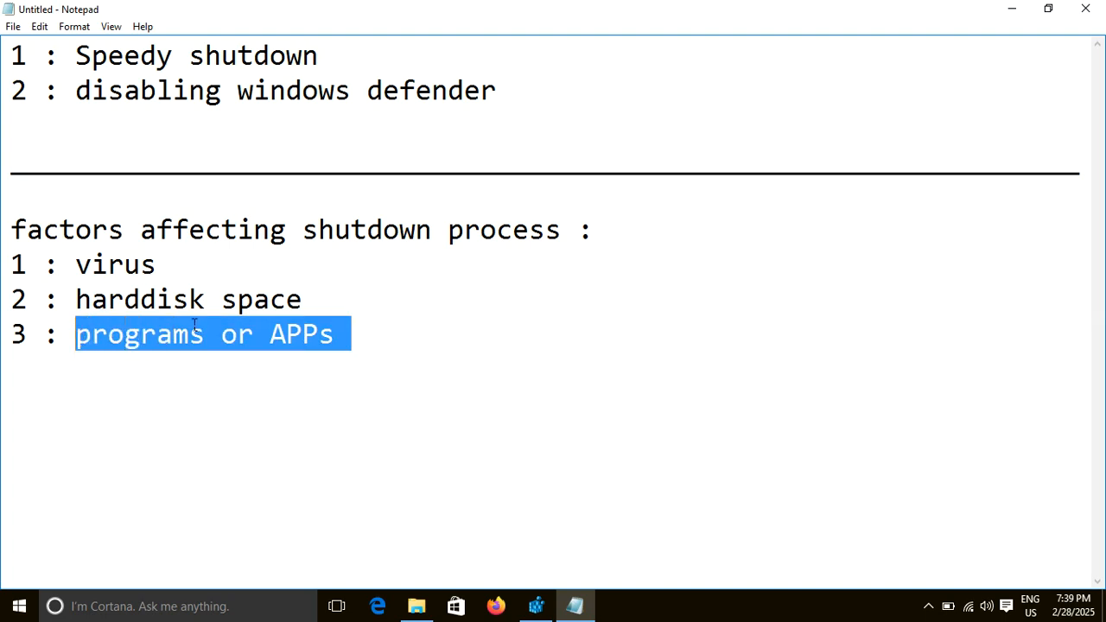
{"action": "left_click", "coordinate": [354, 342]}
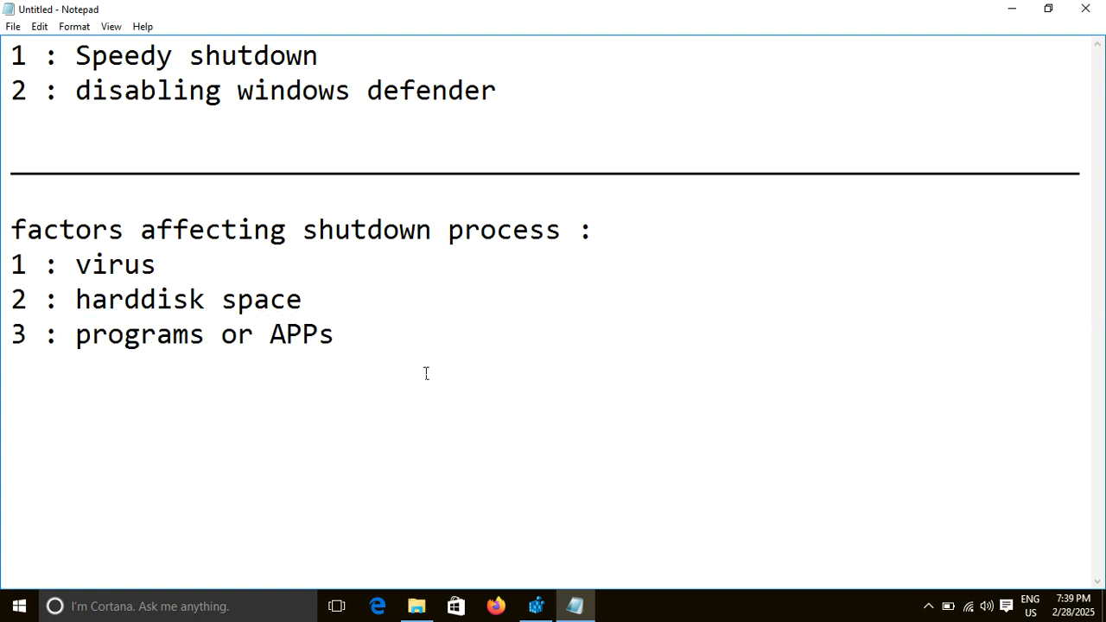
Minimize Notepad and This PC to return to the Registry Editor
{"action": "left_click", "coordinate": [1010, 10]}
{"action": "left_click", "coordinate": [1007, 9]}
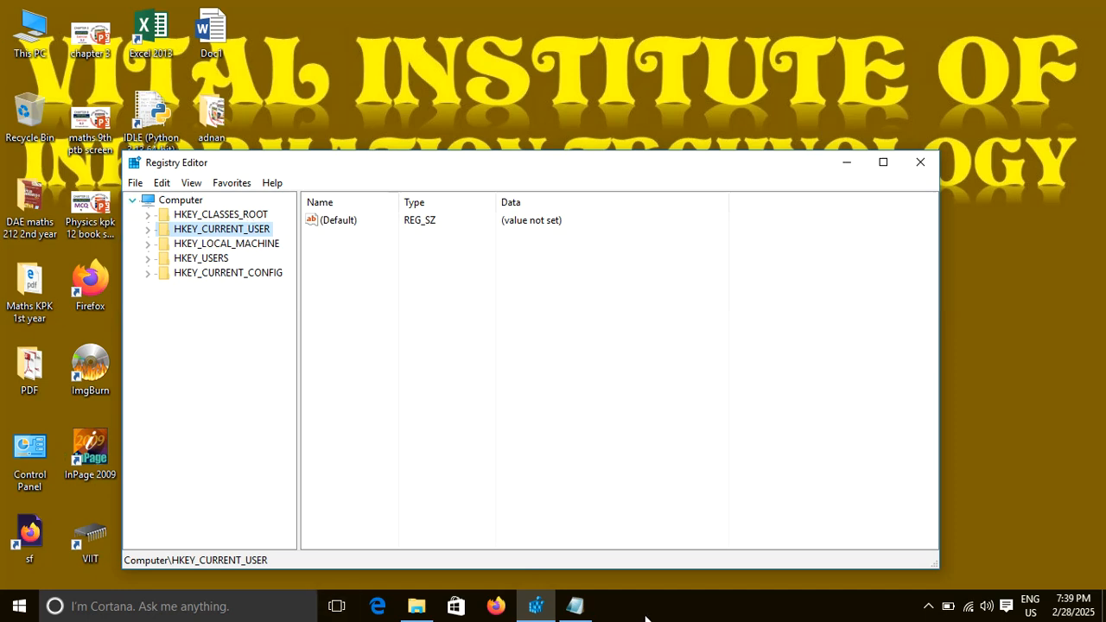
Switch to Notepad, highlight the words of the "Speedy shutdown" topic for review, and return to the Registry Editor
{"action": "left_click", "coordinate": [584, 609]}
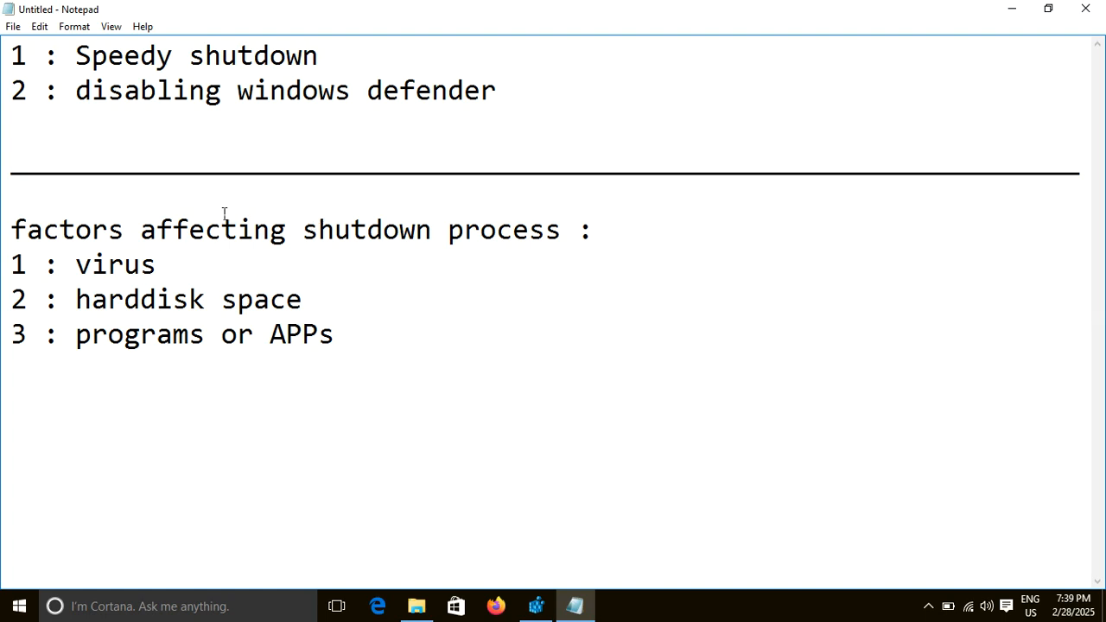
{"action": "left_click_drag", "start_coordinate": [328, 57], "coordinate": [348, 30]}
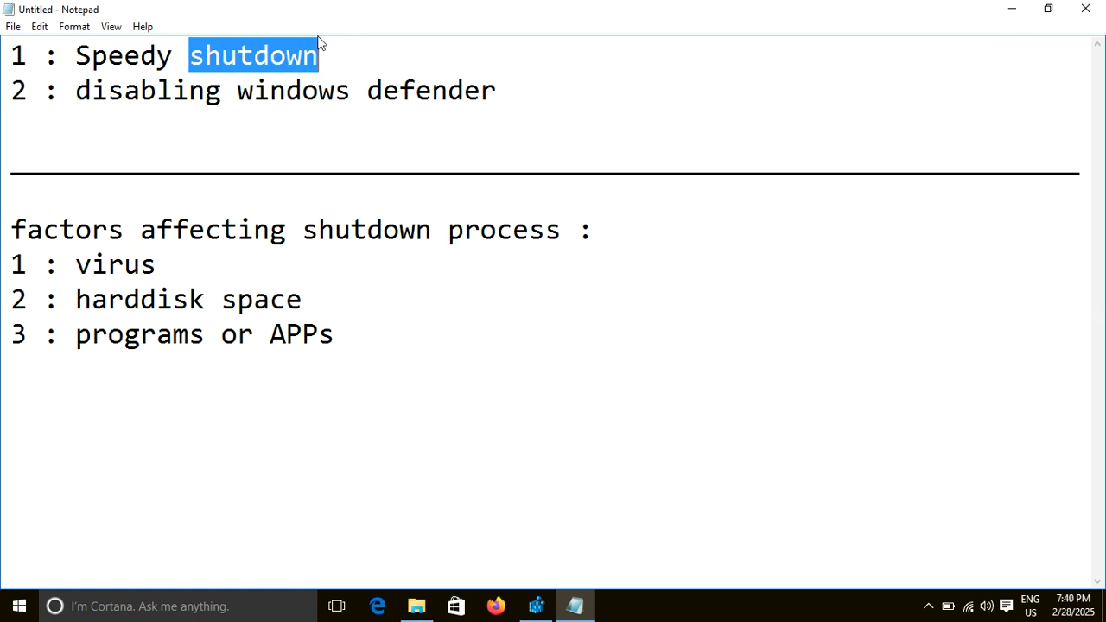
{"action": "left_click_drag", "start_coordinate": [317, 57], "coordinate": [182, 55]}
{"action": "left_click_drag", "start_coordinate": [76, 57], "coordinate": [174, 57]}
{"action": "left_click_drag", "start_coordinate": [12, 55], "coordinate": [27, 55]}
{"action": "left_click_drag", "start_coordinate": [318, 57], "coordinate": [191, 55]}
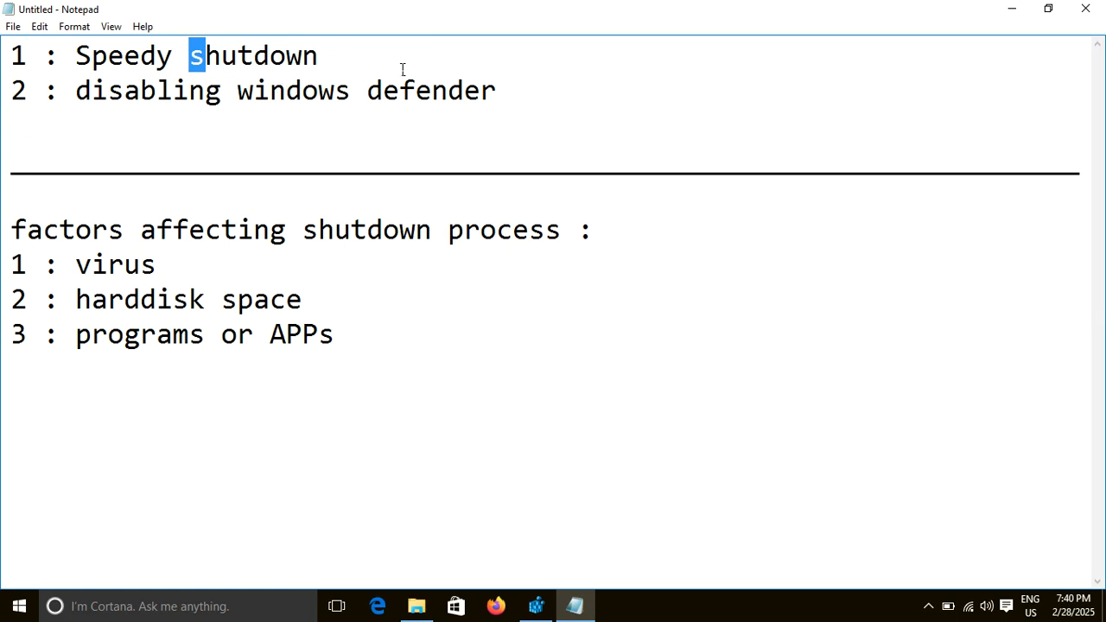
{"action": "left_click", "coordinate": [1016, 8]}
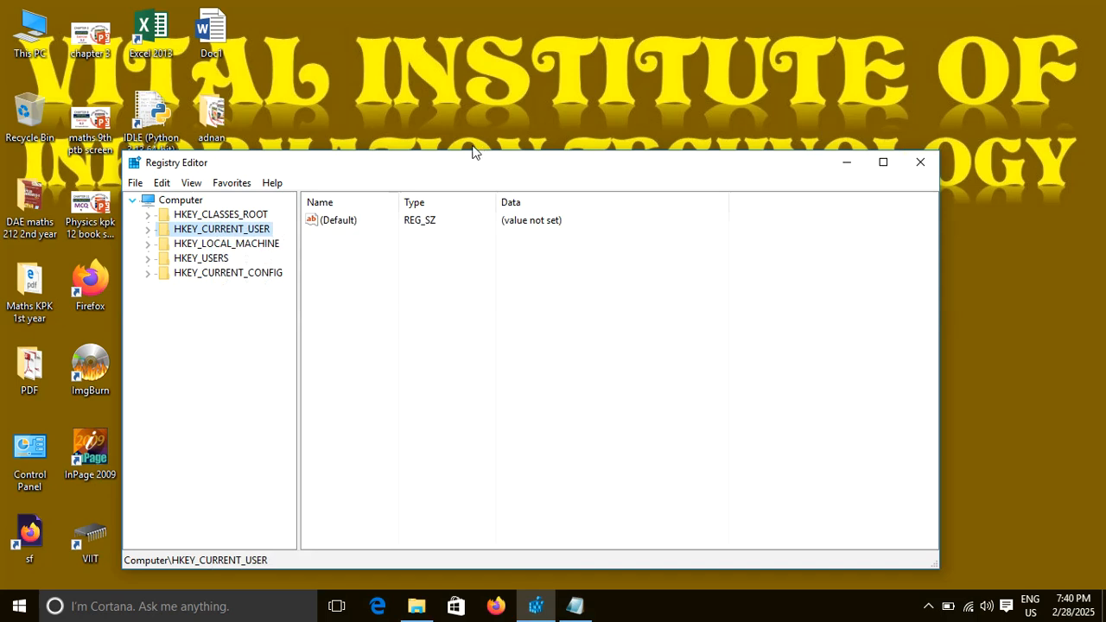
Open the Ndu key under HKEY_LOCAL_MACHINE\SYSTEM\ControlSet001\Services
{"action": "left_click", "coordinate": [170, 245]}
{"action": "left_click", "coordinate": [150, 247]}
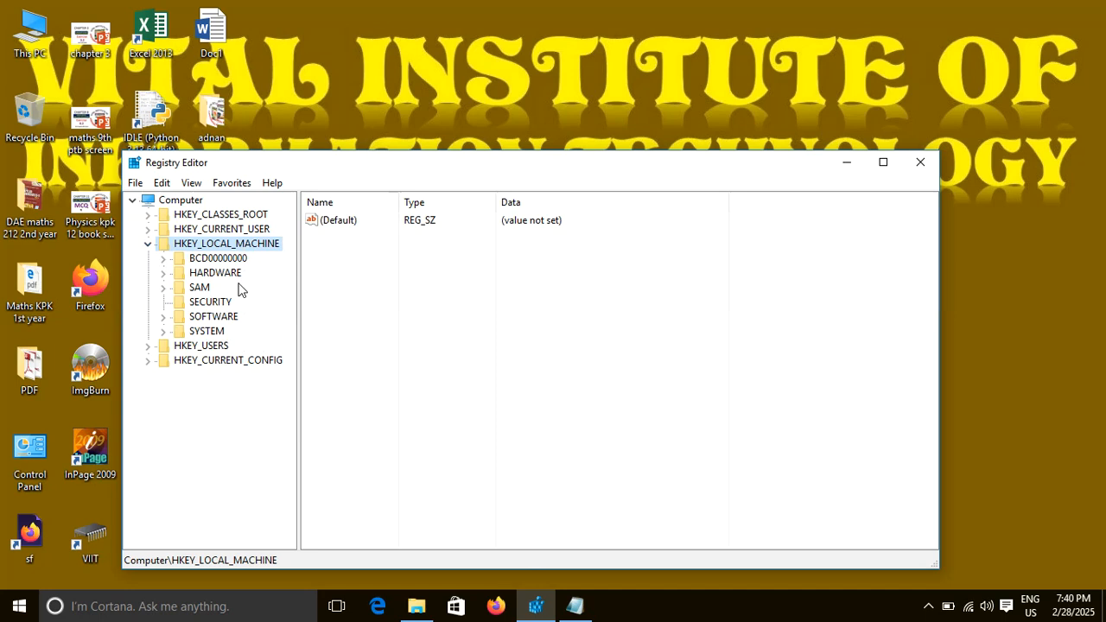
{"action": "left_click", "coordinate": [164, 332]}
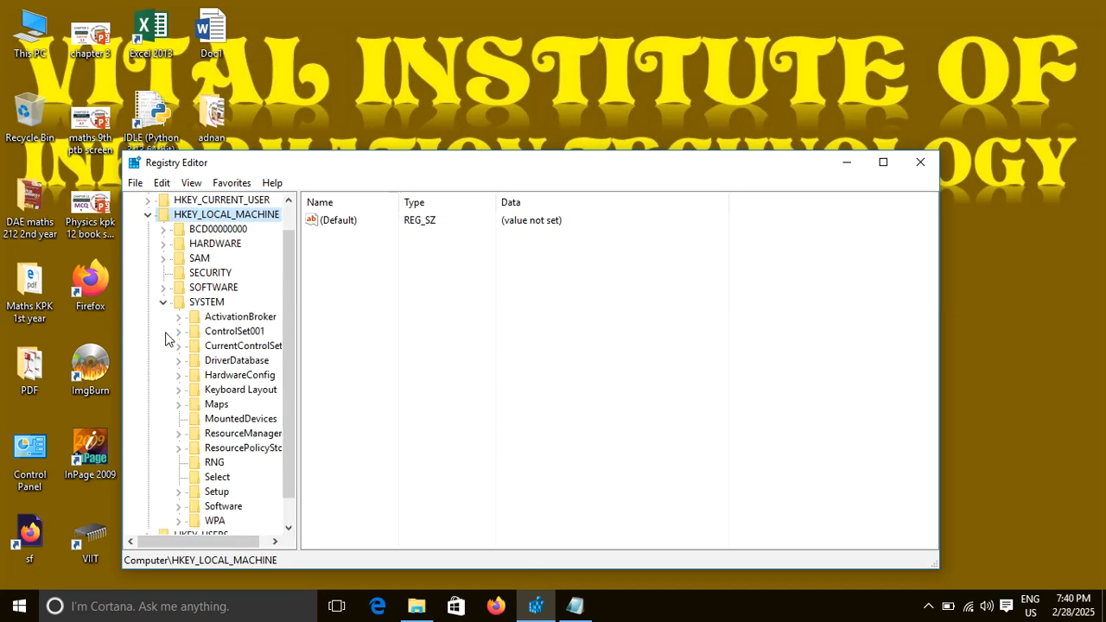
{"action": "left_click", "coordinate": [238, 335]}
{"action": "scroll", "coordinate": [255, 313], "scroll_direction": "down", "scroll_amount": 1}
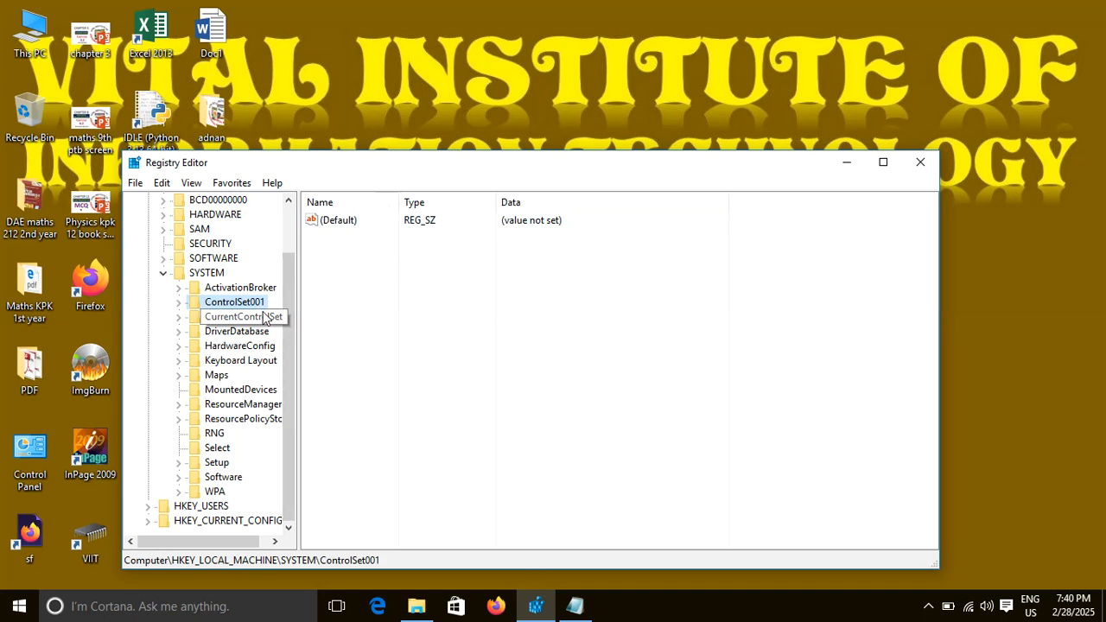
{"action": "left_click", "coordinate": [178, 302]}
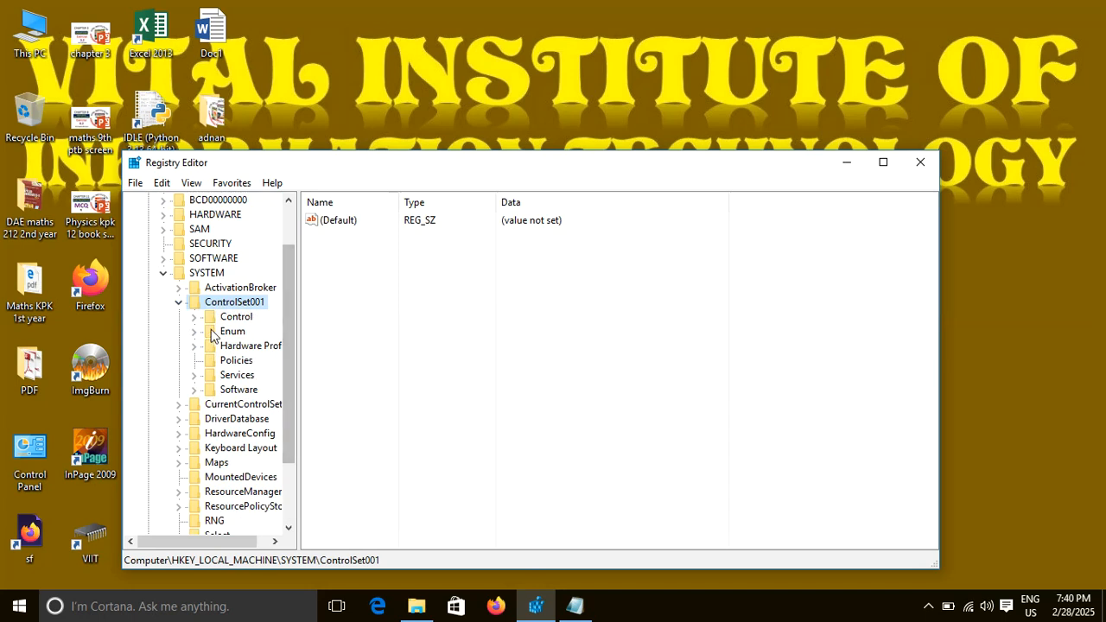
{"action": "left_click", "coordinate": [195, 377]}
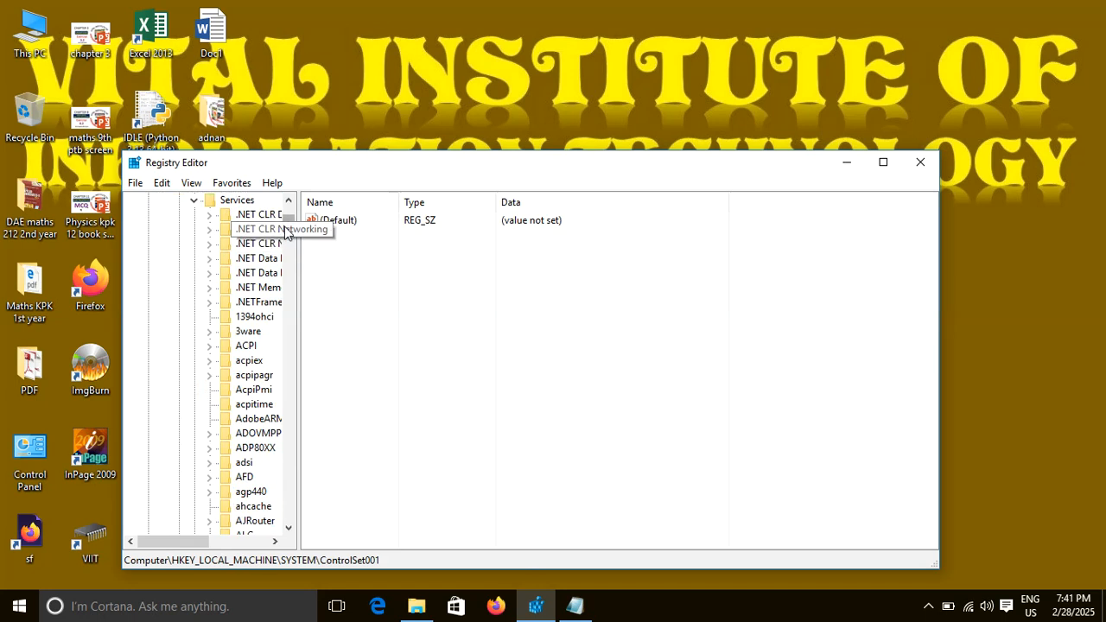
{"action": "left_click_drag", "start_coordinate": [291, 225], "coordinate": [298, 350]}
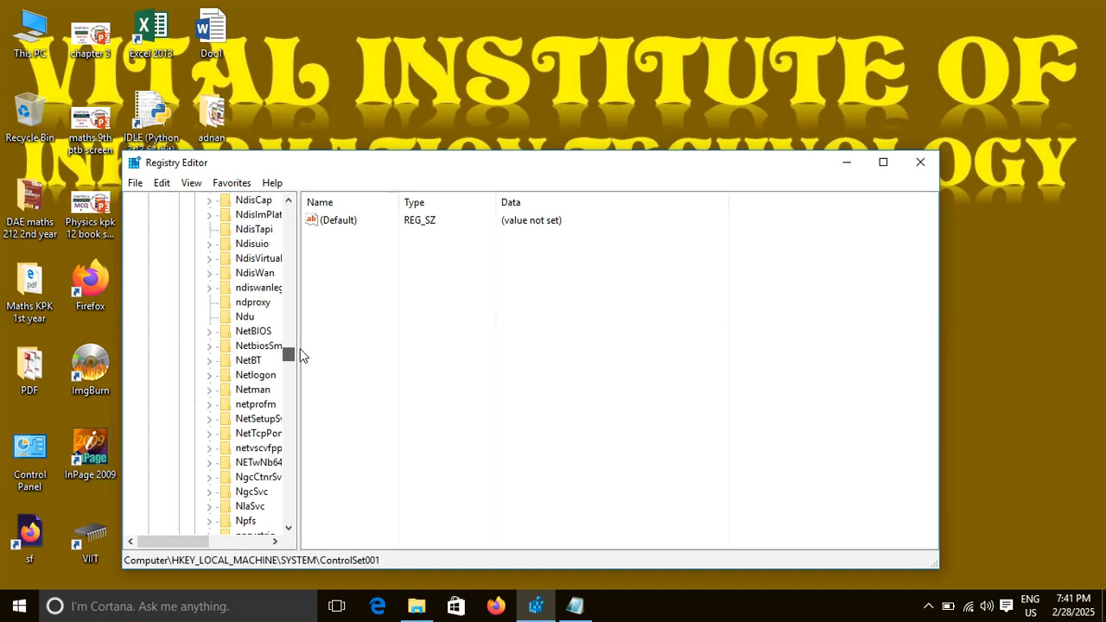
{"action": "left_click", "coordinate": [246, 317]}
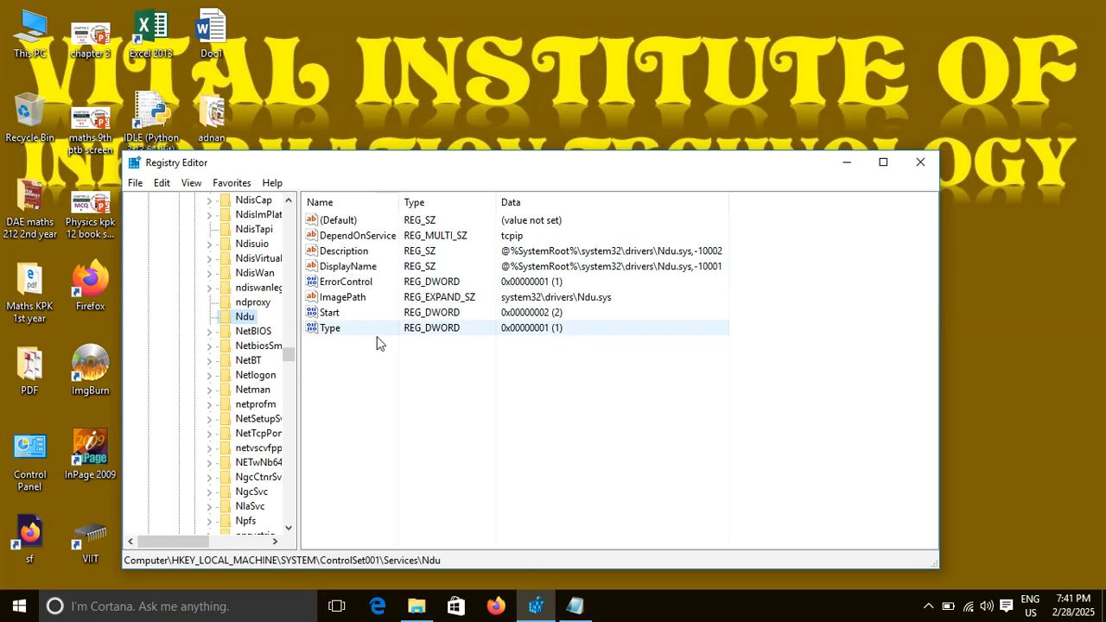
Set the Ndu key's Start DWORD value data to 4 in hexadecimal
{"action": "left_click", "coordinate": [335, 314]}
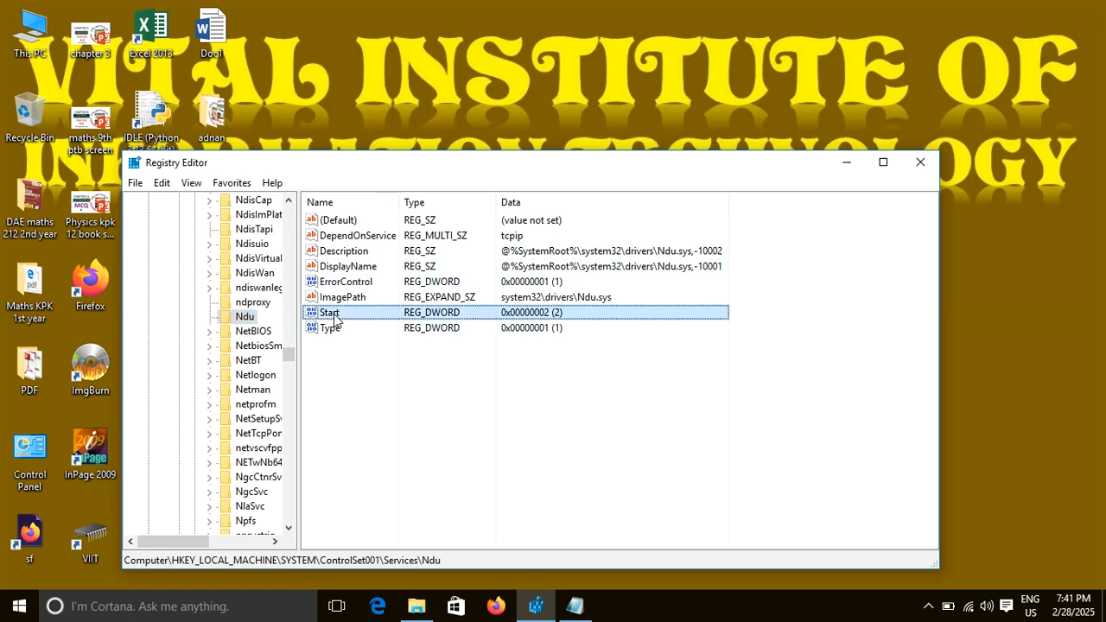
{"action": "double_click", "coordinate": [411, 317]}
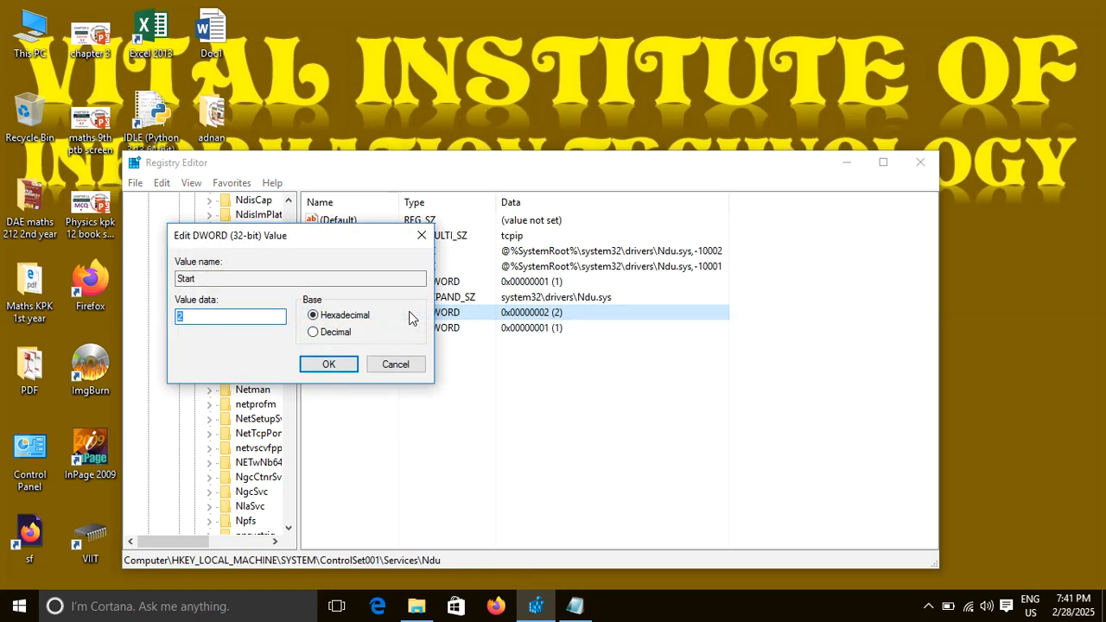
{"action": "left_click_drag", "start_coordinate": [268, 235], "coordinate": [340, 236]}
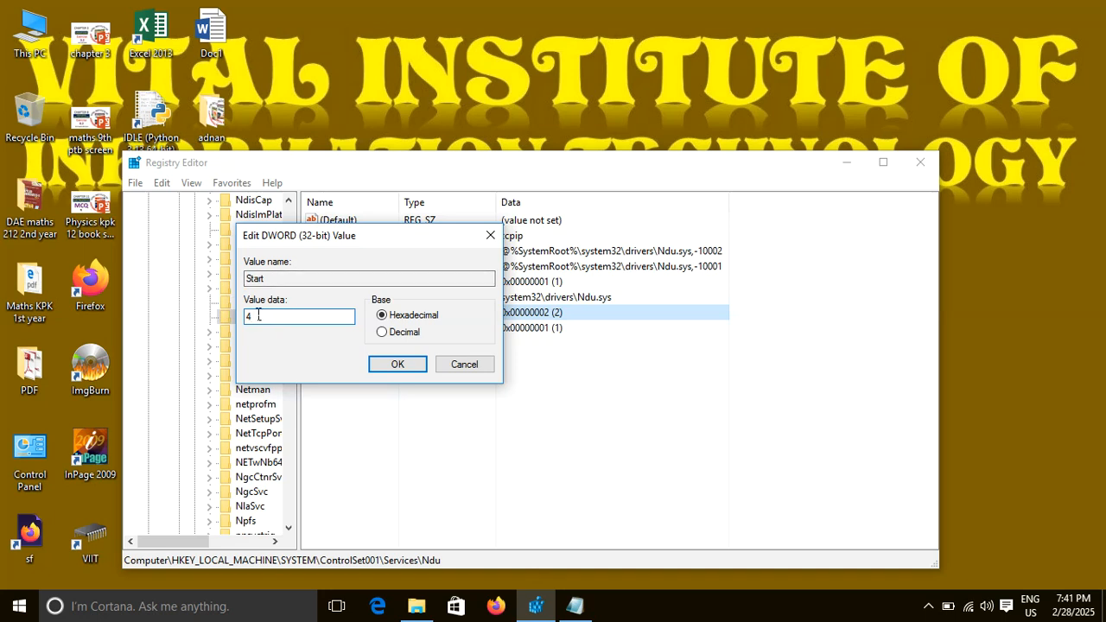
{"action": "left_click", "coordinate": [380, 364]}
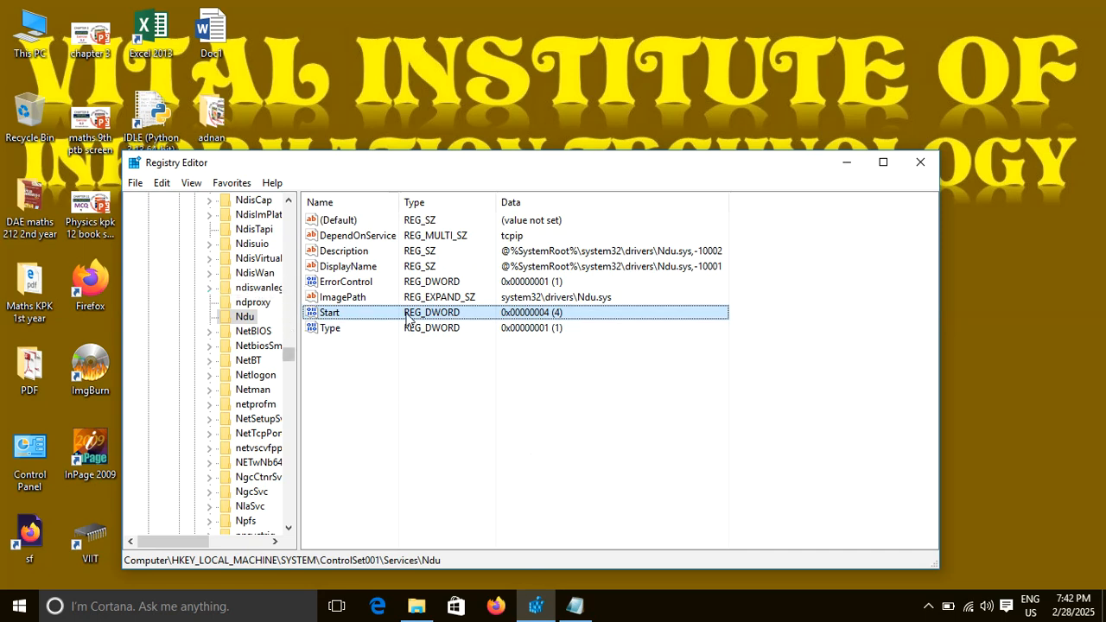
Collapse the Services, ControlSet001, SYSTEM and HKEY_LOCAL_MACHINE branches of the registry tree
{"action": "scroll", "coordinate": [248, 261], "scroll_direction": "up", "scroll_amount": 6}
{"action": "scroll", "coordinate": [248, 261], "scroll_direction": "up", "scroll_amount": 20}
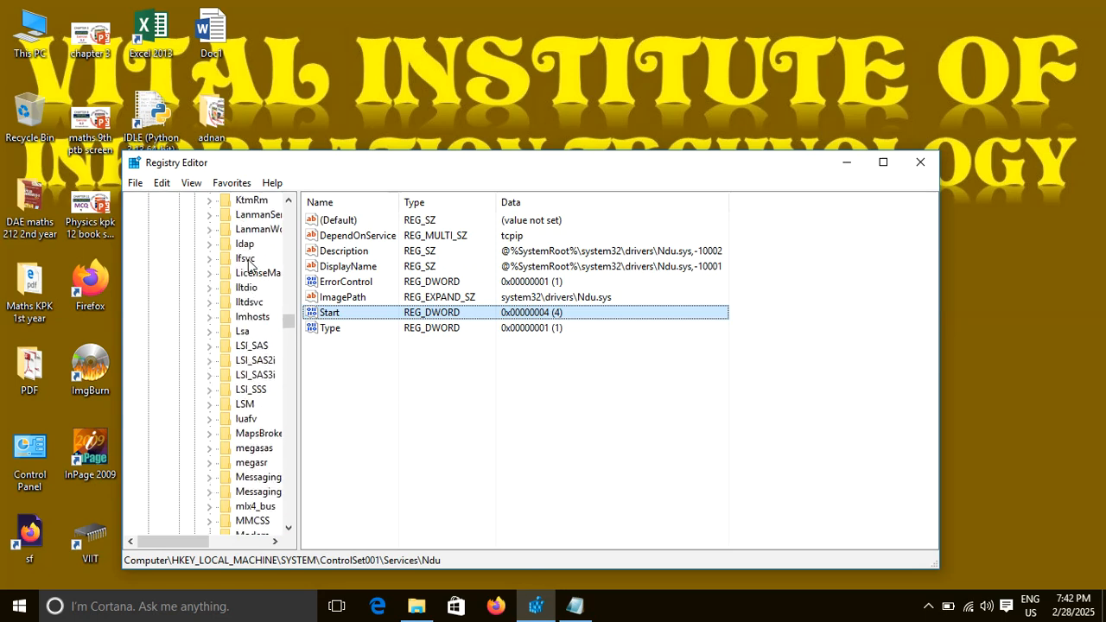
{"action": "scroll", "coordinate": [250, 265], "scroll_direction": "up", "scroll_amount": 20}
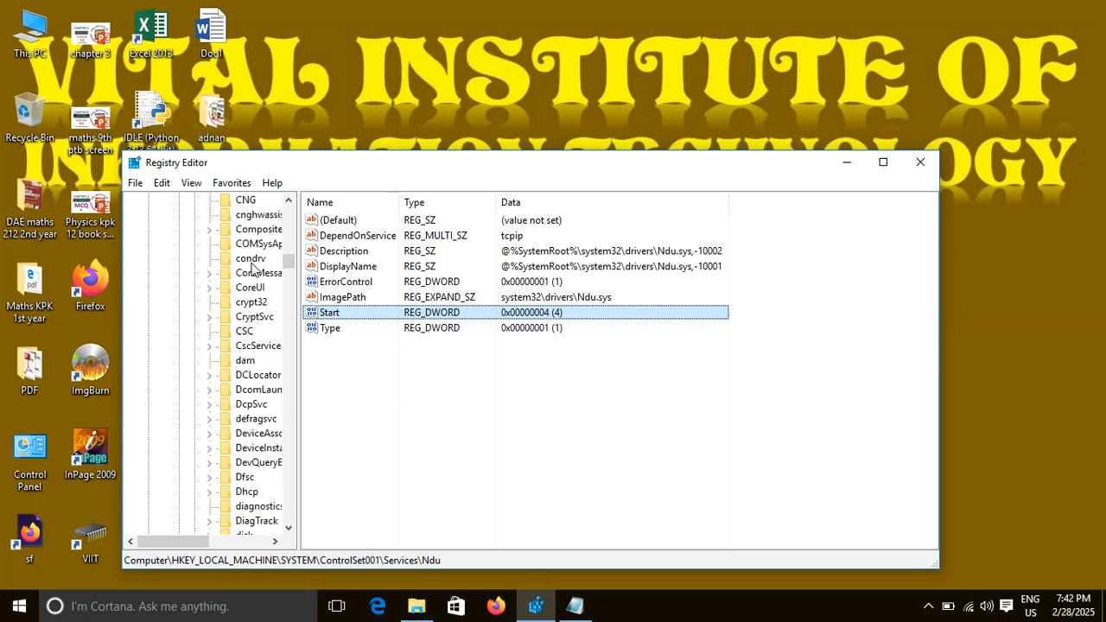
{"action": "scroll", "coordinate": [255, 268], "scroll_direction": "up", "scroll_amount": 15}
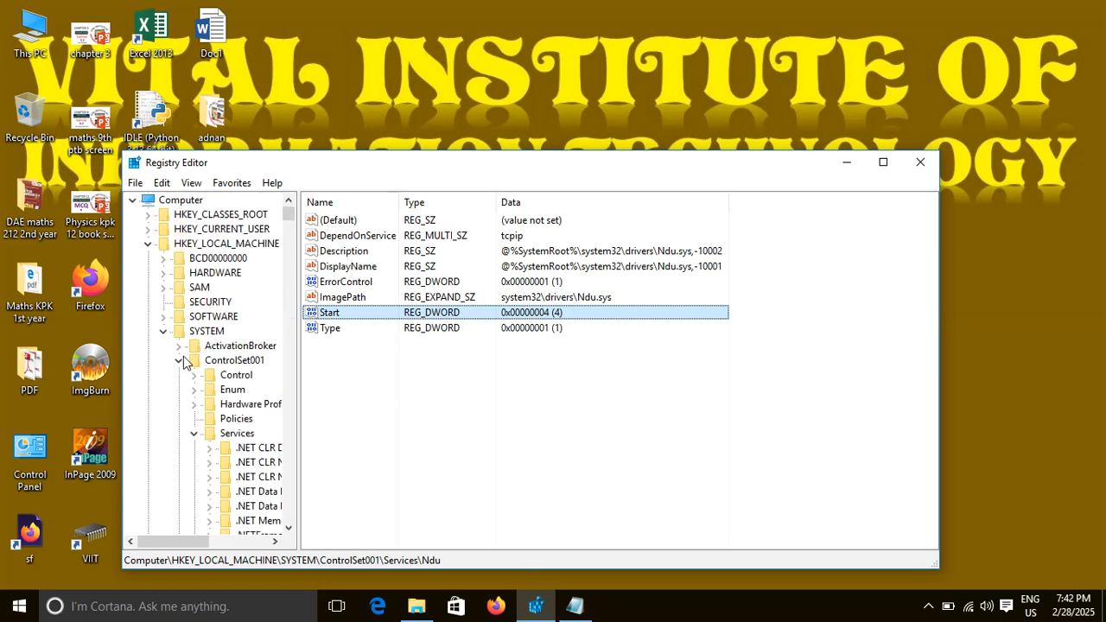
{"action": "left_click", "coordinate": [194, 434]}
{"action": "left_click", "coordinate": [178, 360]}
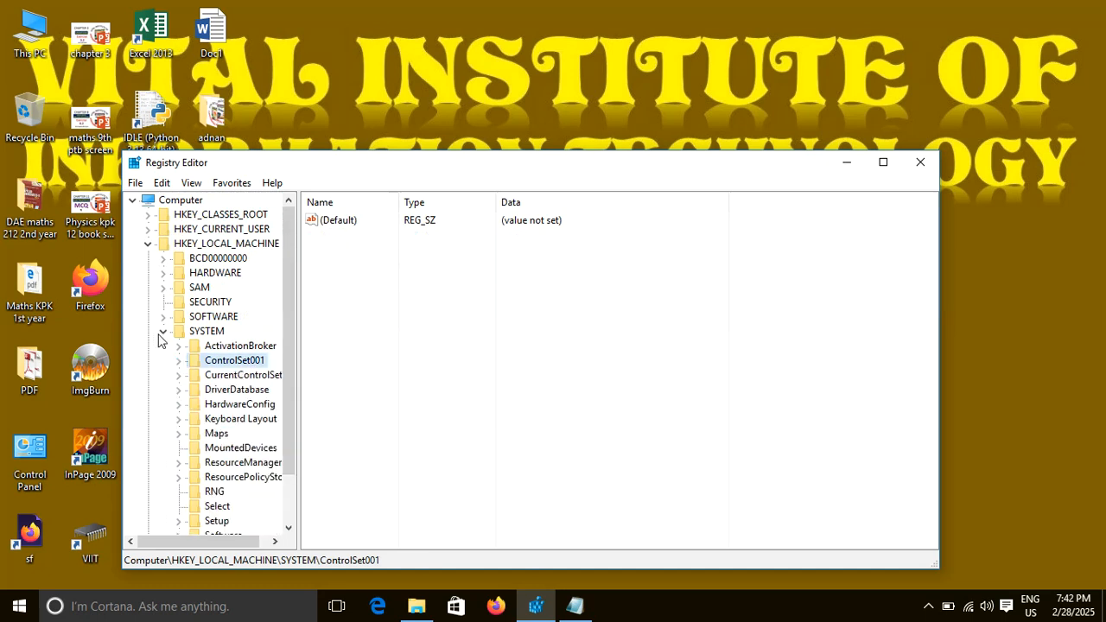
{"action": "left_click", "coordinate": [162, 331]}
{"action": "left_click", "coordinate": [148, 244]}
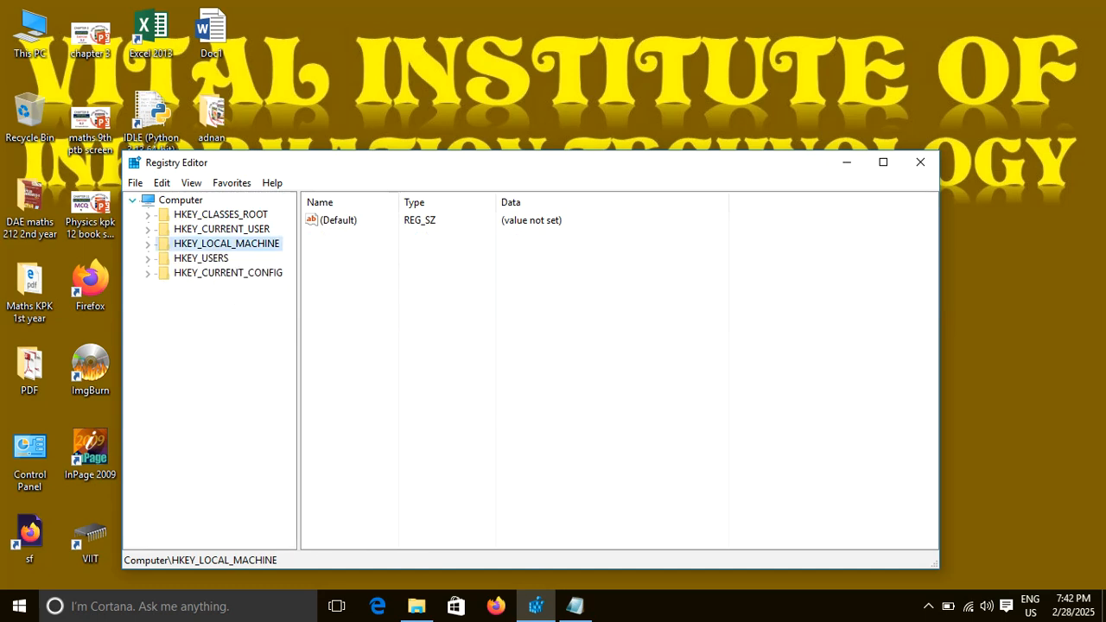
Switch to Notepad and add a full-width line of underscores below the third shutdown factor
{"action": "left_click", "coordinate": [574, 605]}
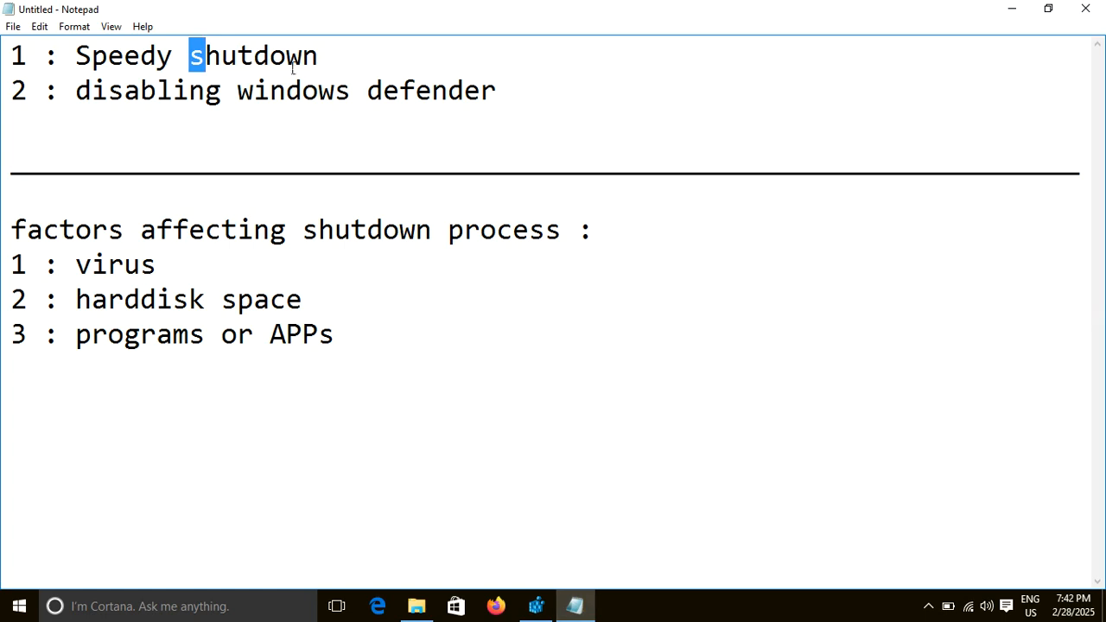
{"action": "left_click_drag", "start_coordinate": [318, 57], "coordinate": [3, 54]}
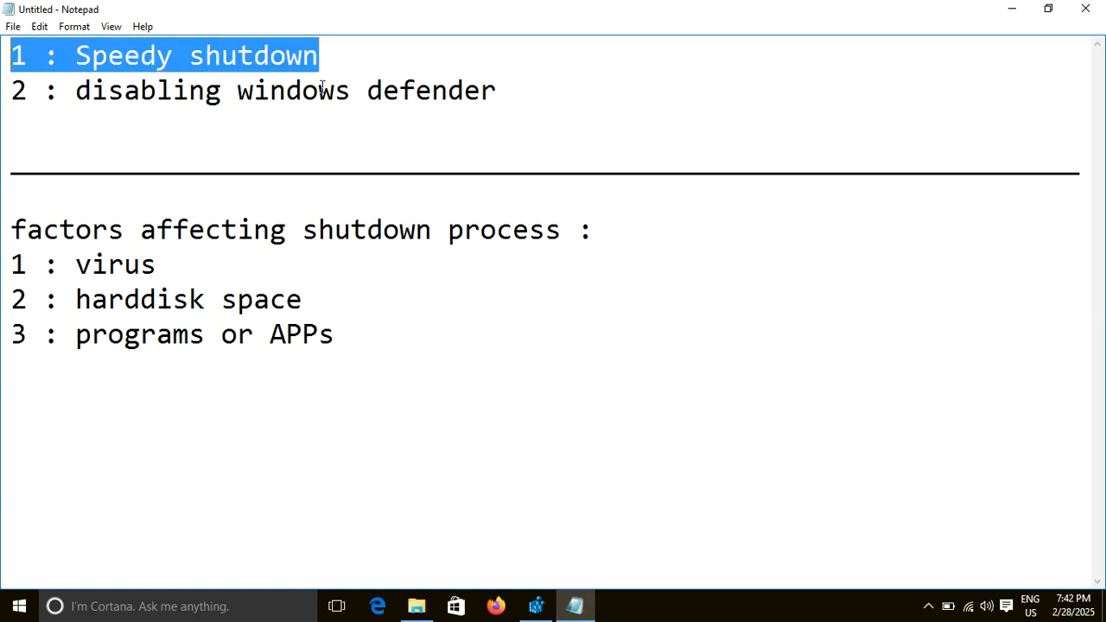
{"action": "left_click_drag", "start_coordinate": [520, 93], "coordinate": [74, 93]}
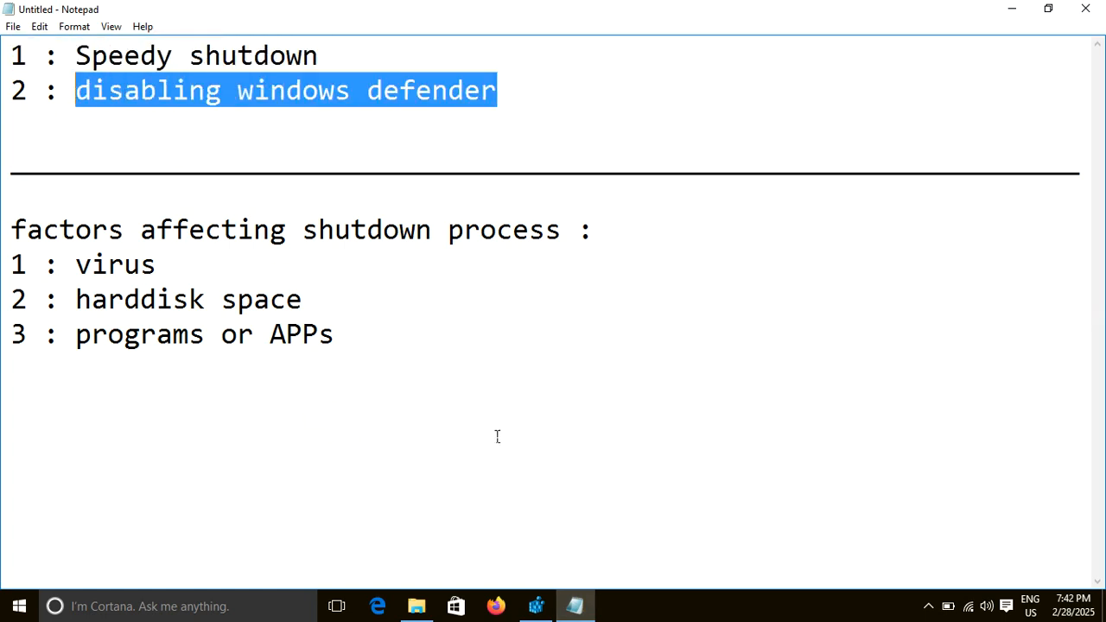
{"action": "left_click", "coordinate": [509, 363]}
{"action": "type", "text": "_"}
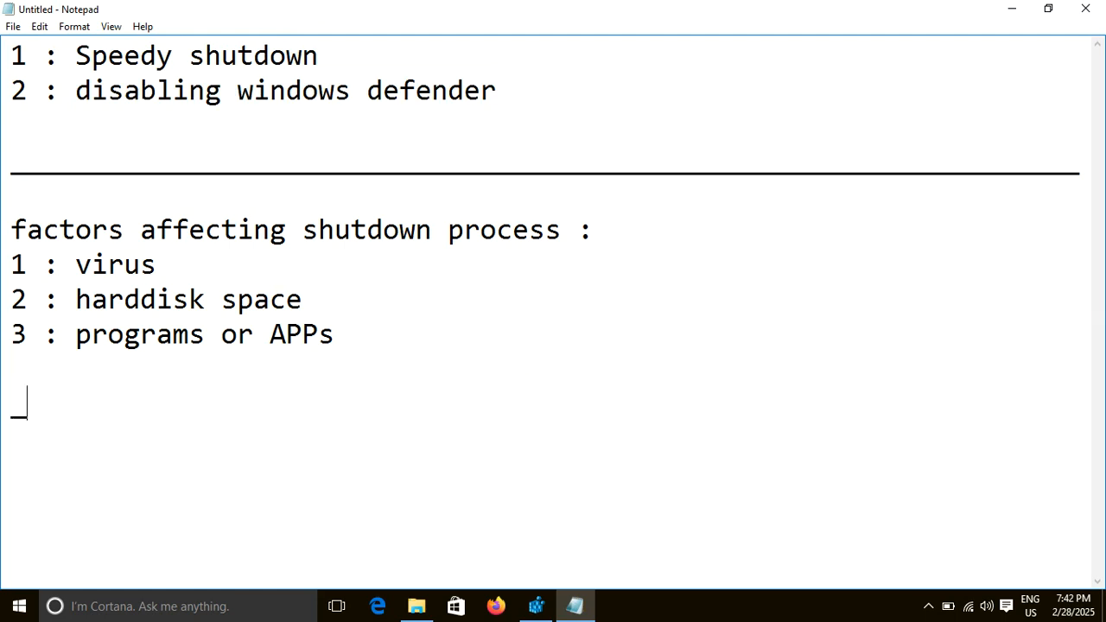
{"action": "type", "text": "_________________________________________________________________"}
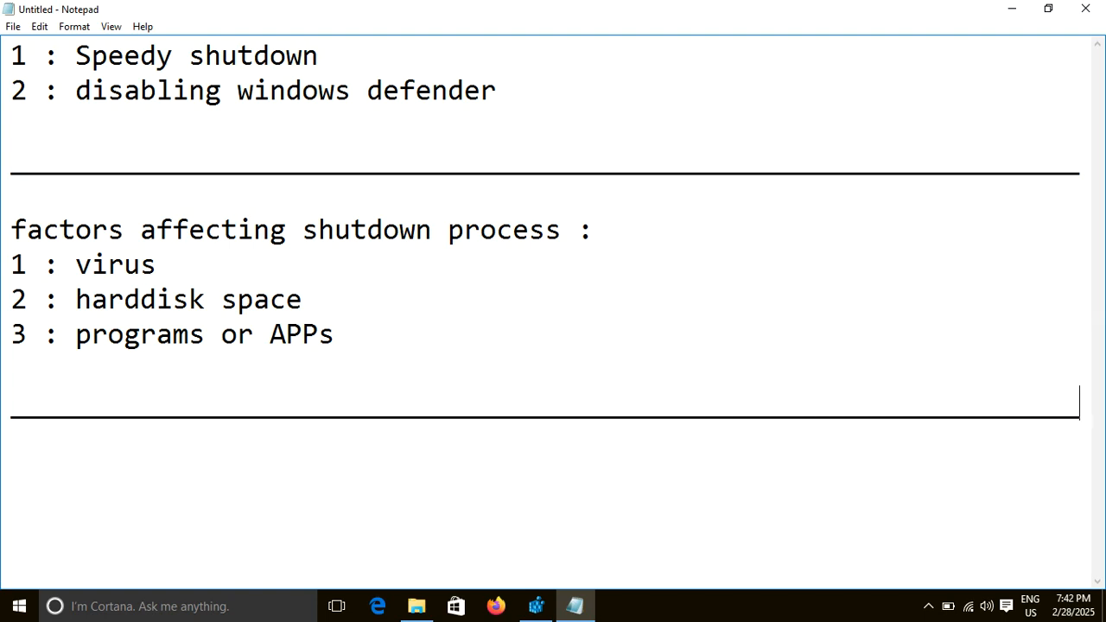
Add the heading "windows defender :" under the new separator line and start a line below it
{"action": "key", "text": "Return"}
{"action": "type", "text": "windows "}
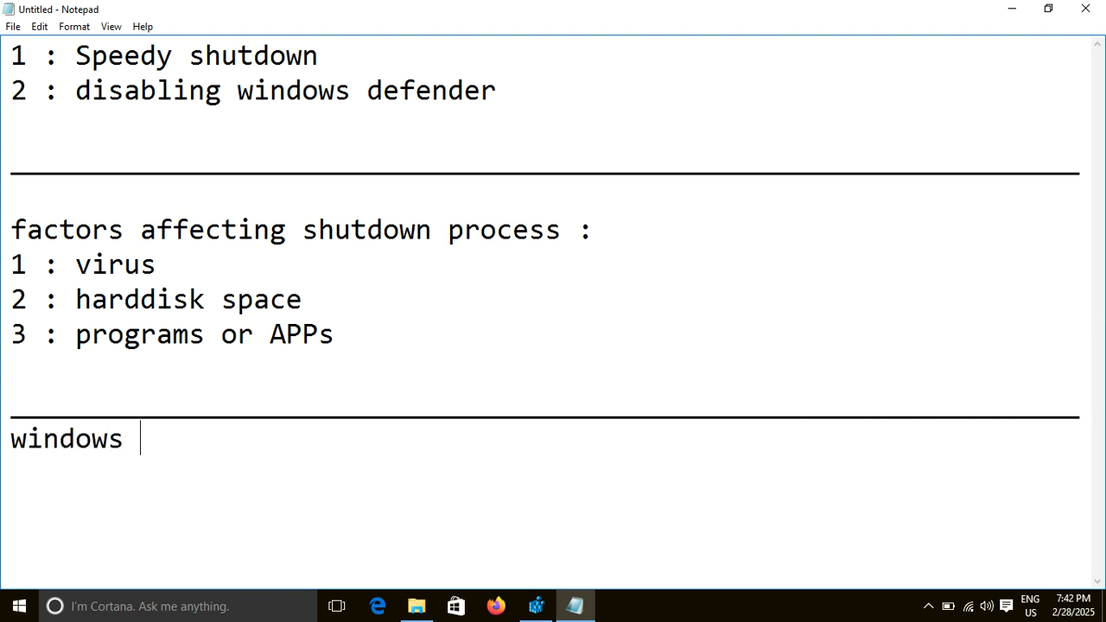
{"action": "type", "text": "defence"}
{"action": "key", "text": "BackSpace"}
{"action": "key", "text": "BackSpace"}
{"action": "type", "text": "der :"}
{"action": "key", "text": "Return"}
Under the heading, write "is a special piece of software that is meant to perform tasks"
{"action": "type", "text": "is "}
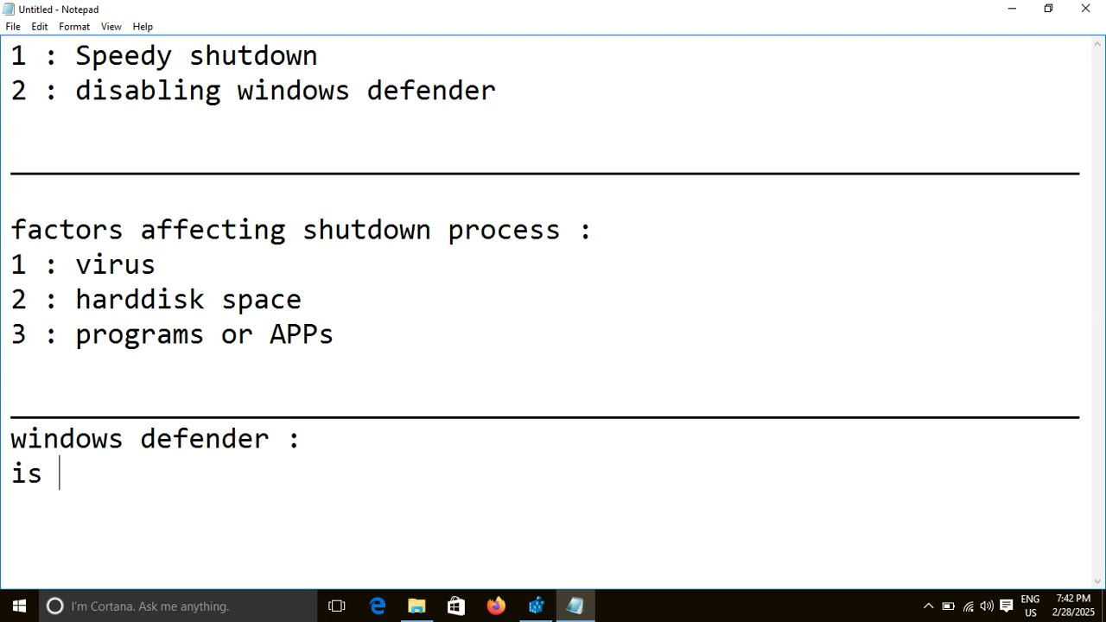
{"action": "type", "text": "a special "}
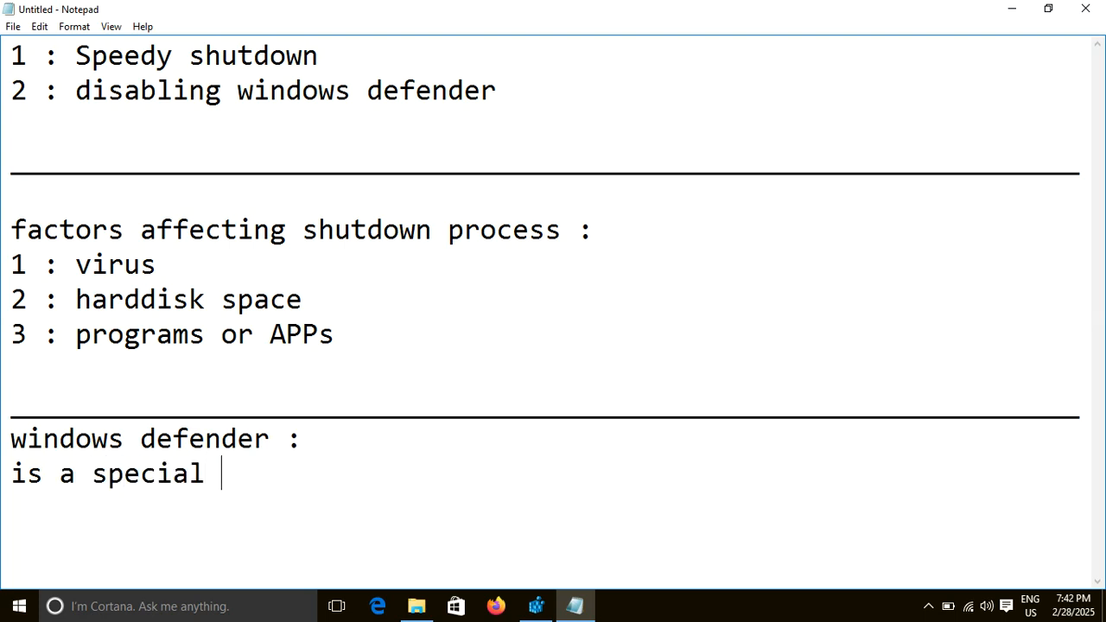
{"action": "type", "text": "piece of "}
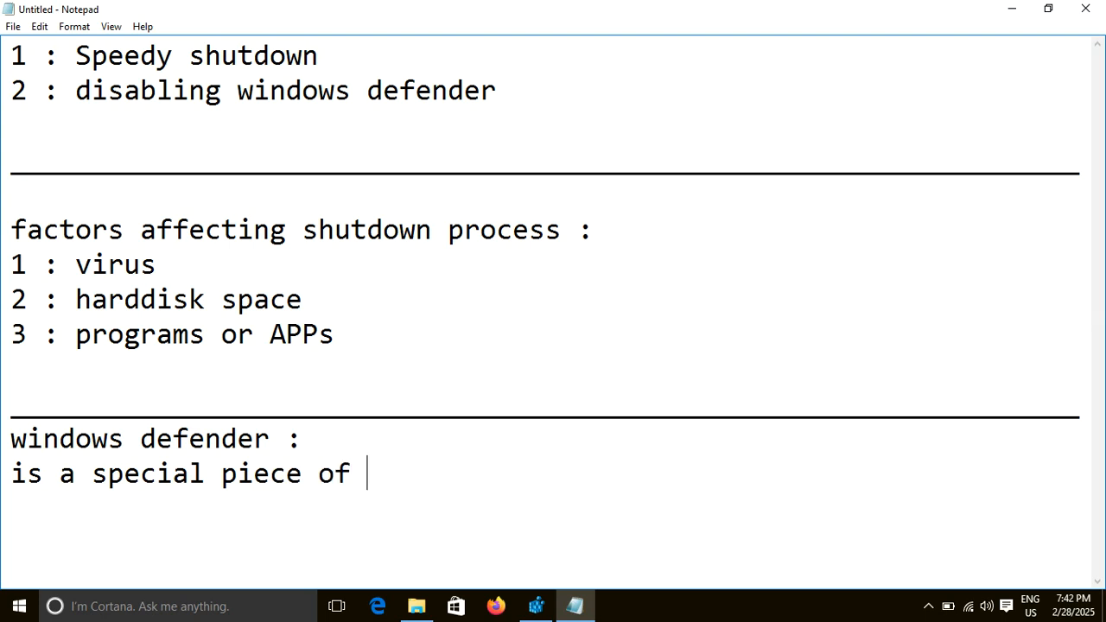
{"action": "type", "text": "software that i"}
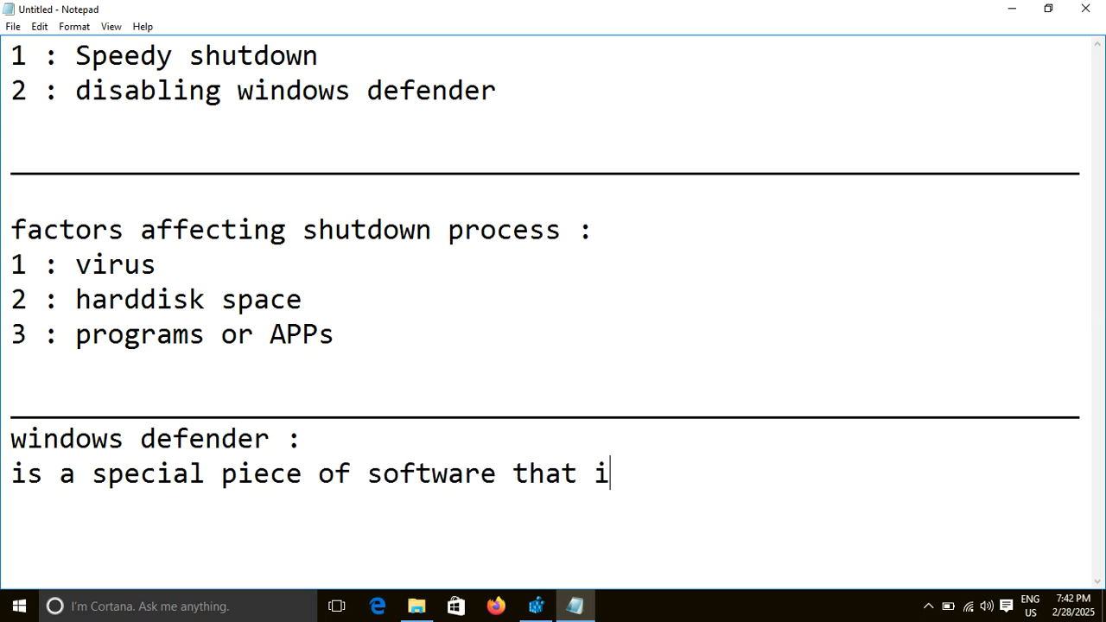
{"action": "type", "text": "s meant to "}
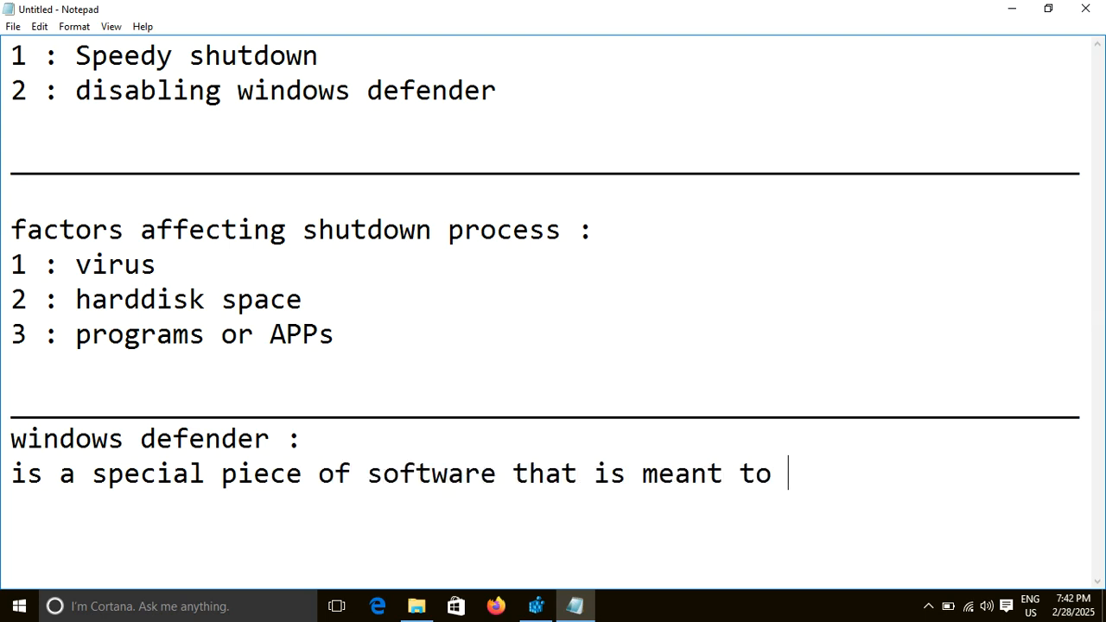
{"action": "type", "text": "perofr"}
{"action": "key", "text": "BackSpace"}
{"action": "key", "text": "BackSpace"}
{"action": "key", "text": "BackSpace"}
{"action": "type", "text": "form tasks "}
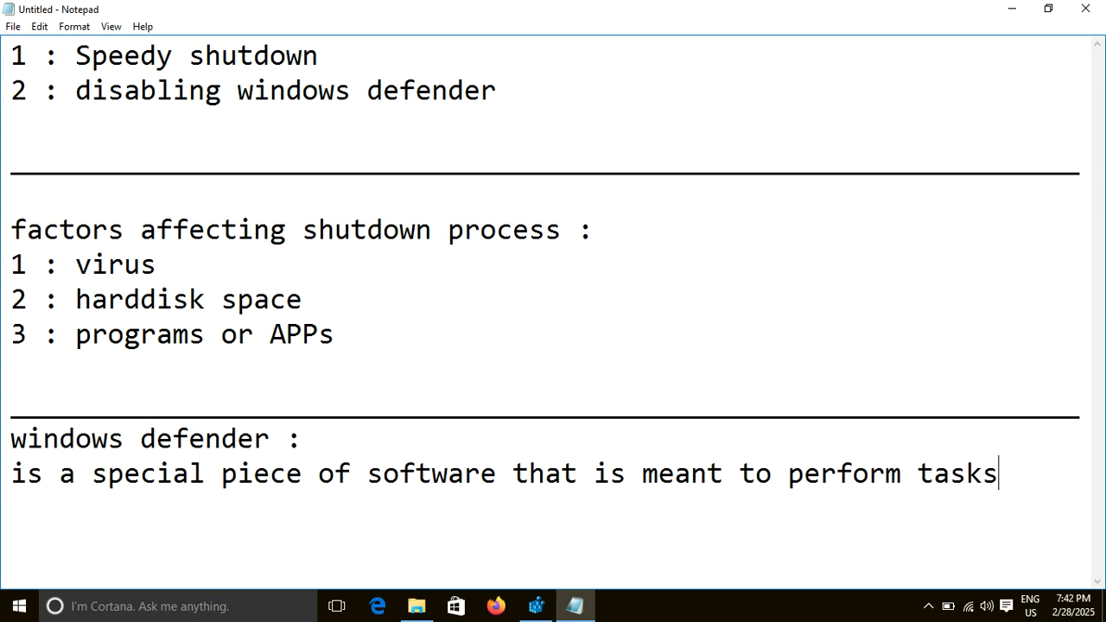
Continue the Windows Defender description with "related to spyware or malware removal."
{"action": "type", "text": "related to "}
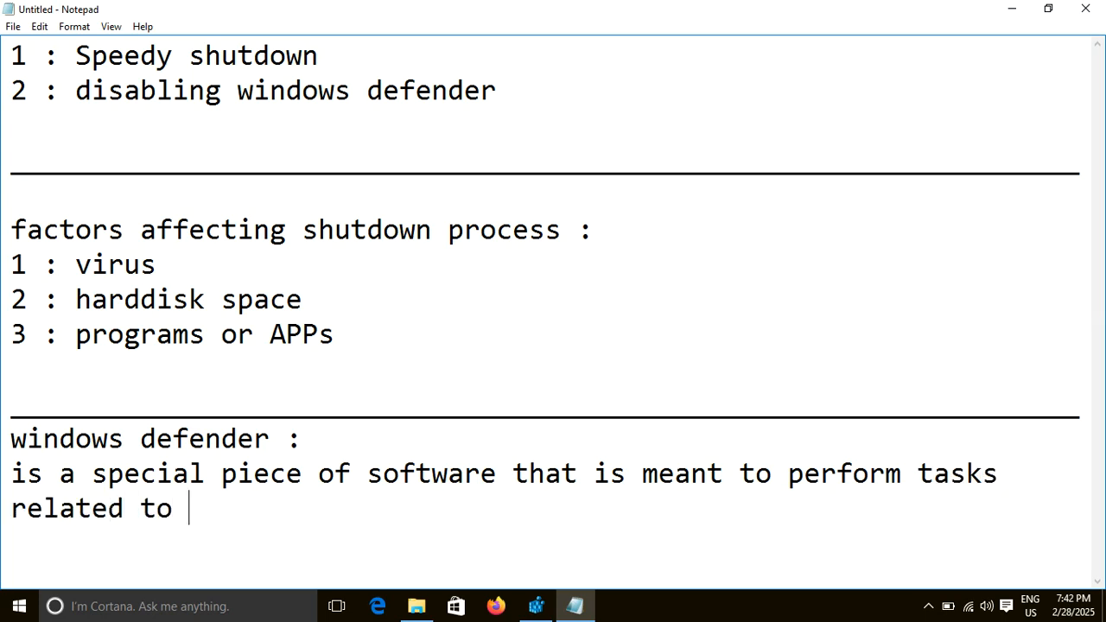
{"action": "type", "text": "spywa"}
{"action": "key", "text": "BackSpace"}
{"action": "type", "text": "yware or malware removal."}
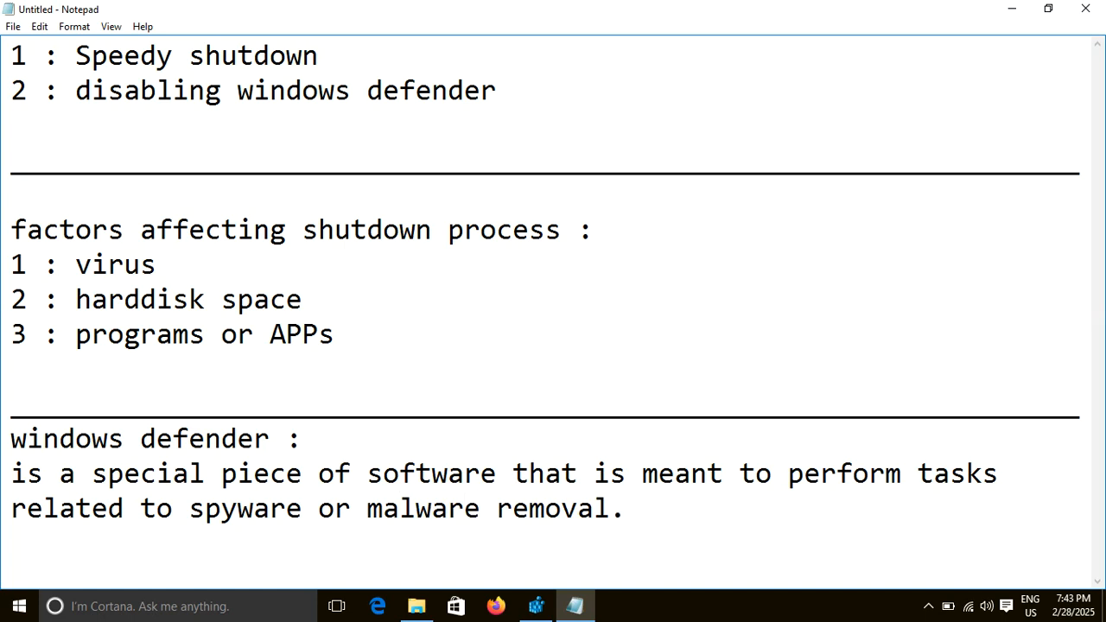
Add the sentence "it is by-default shipped with windows 10 O/S." to the description and start a new line below it
{"action": "type", "text": " it is by-"}
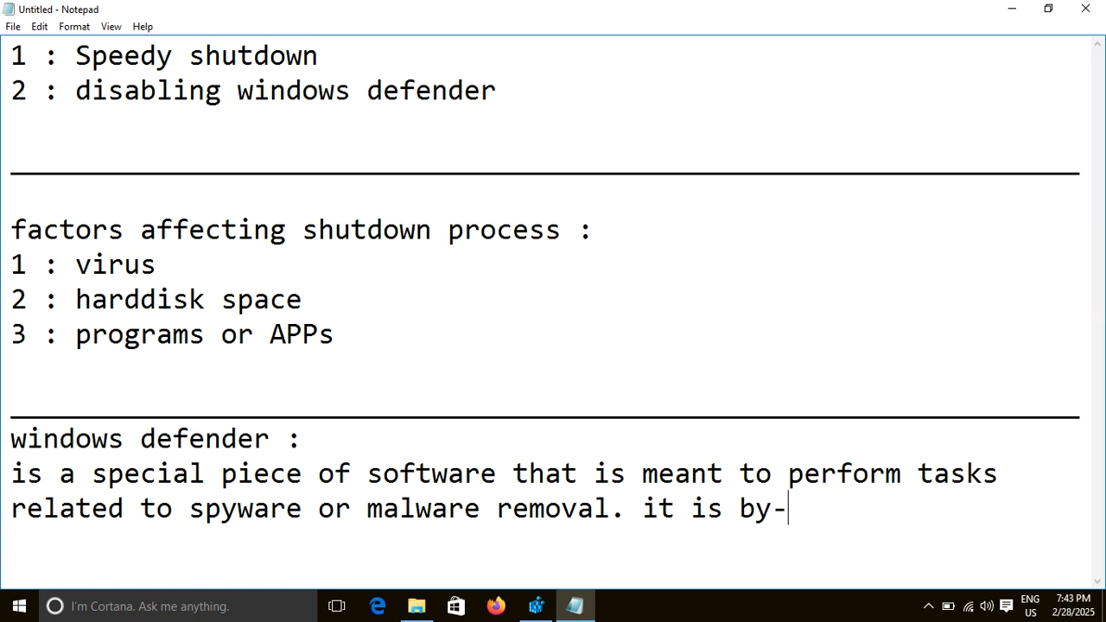
{"action": "type", "text": "default s"}
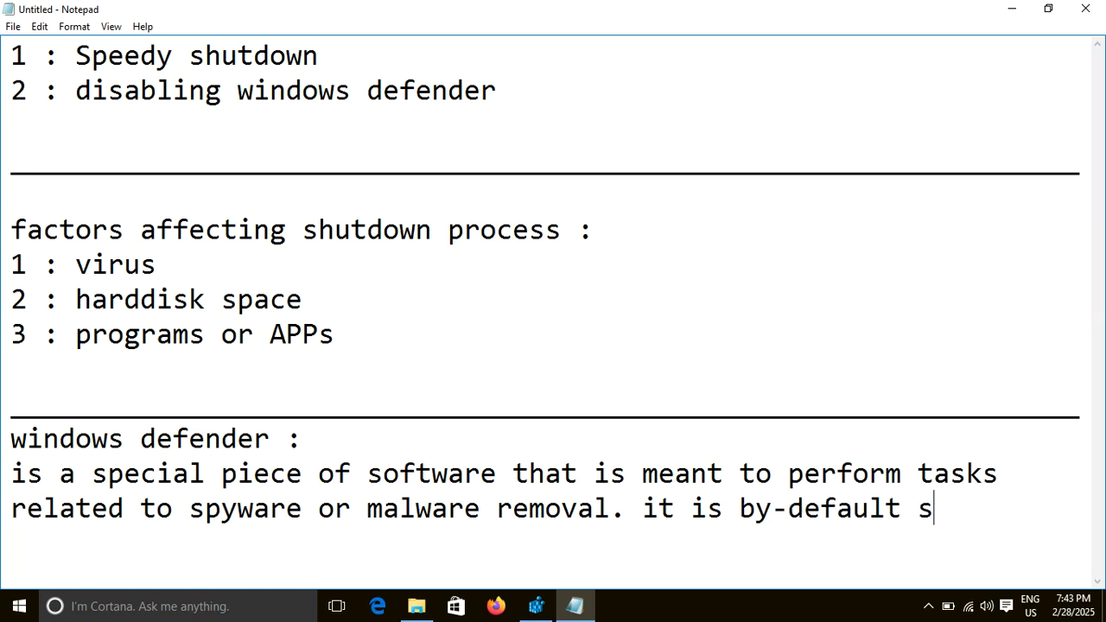
{"action": "type", "text": "hipped wit"}
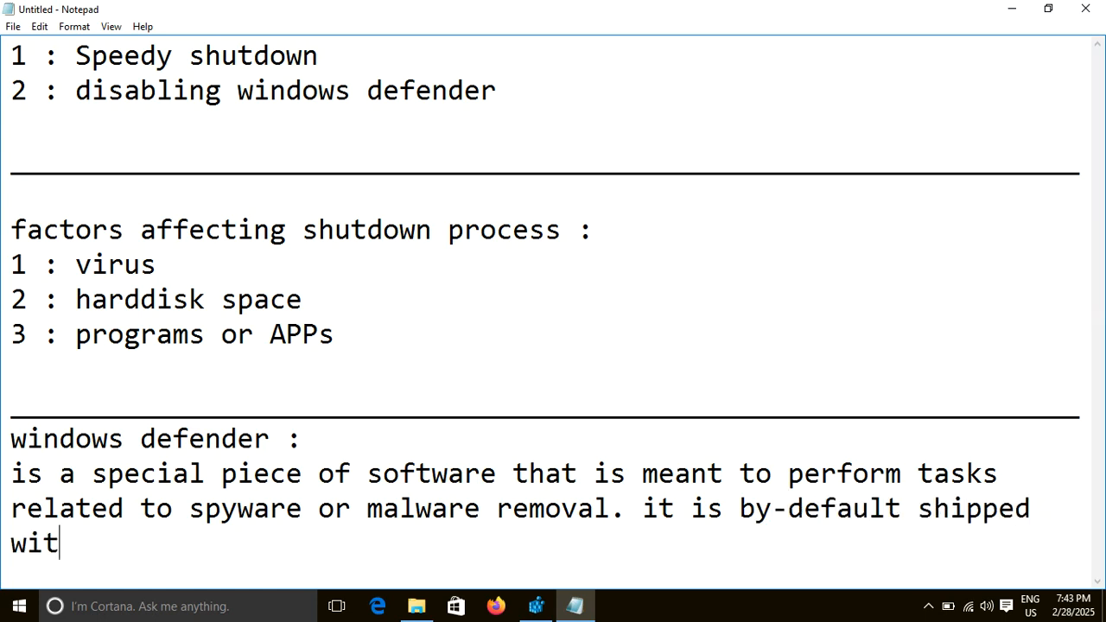
{"action": "type", "text": "h windows 10 "}
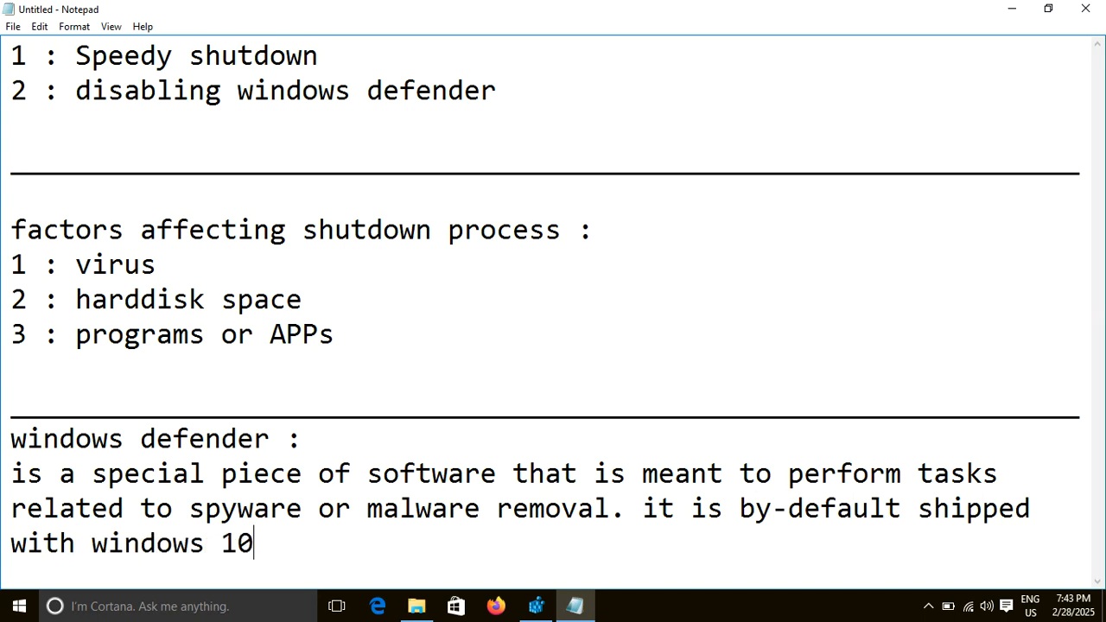
{"action": "type", "text": "O/S"}
{"action": "type", "text": "."}
{"action": "key", "text": "Return"}
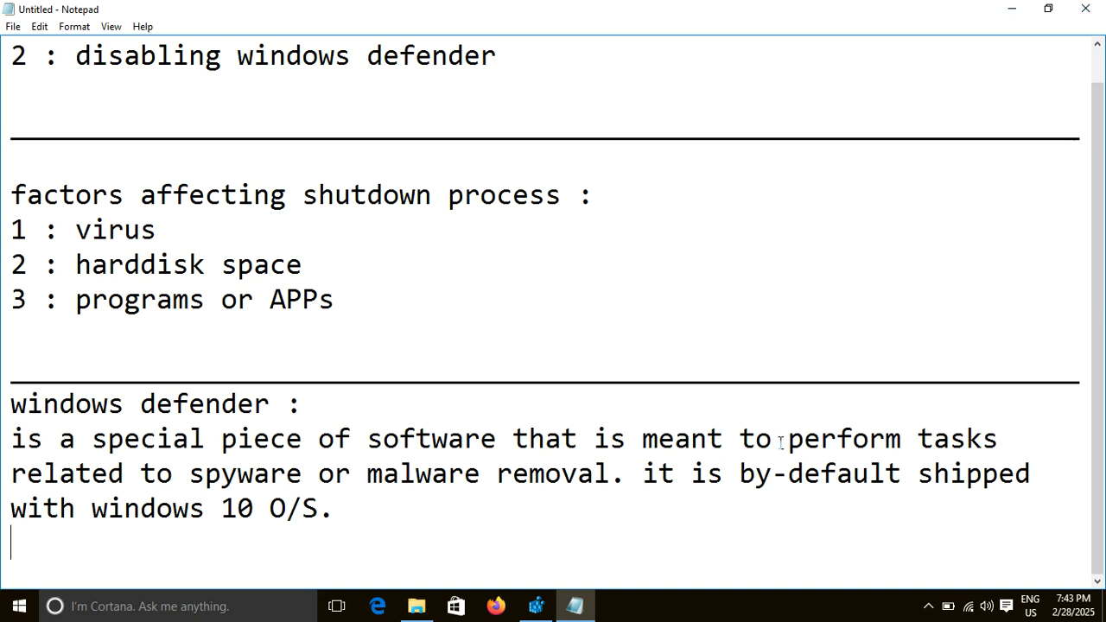
Review the Windows Defender note by highlighting its key terms, from "by-default" and the heading to "special piece of software", "spyware" and "malware"
{"action": "left_click_drag", "start_coordinate": [740, 474], "coordinate": [900, 478]}
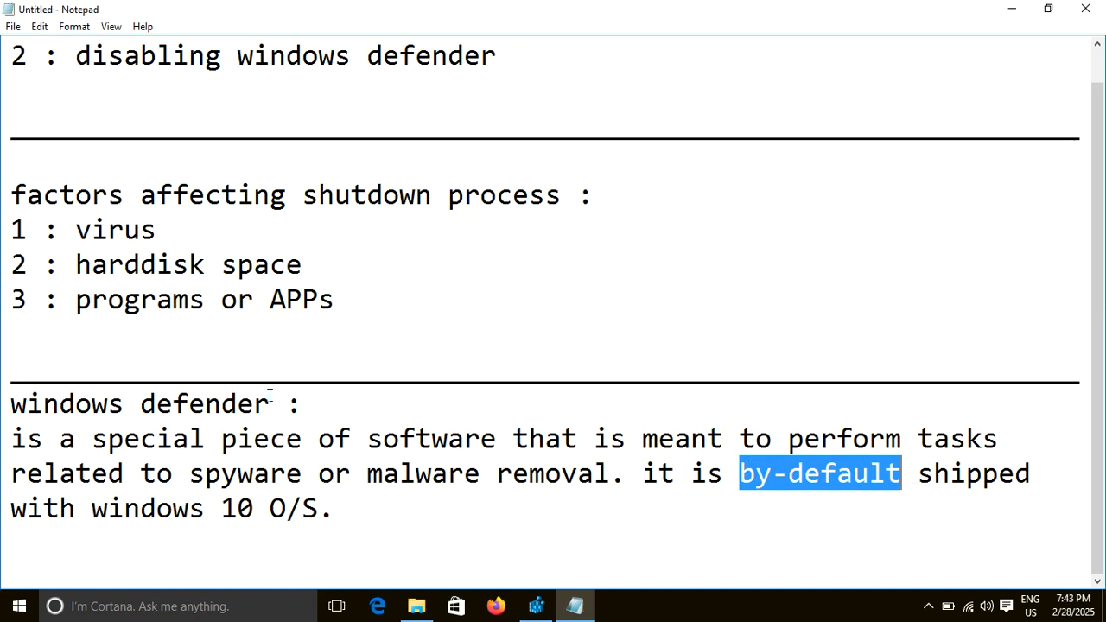
{"action": "left_click_drag", "start_coordinate": [269, 402], "coordinate": [29, 403]}
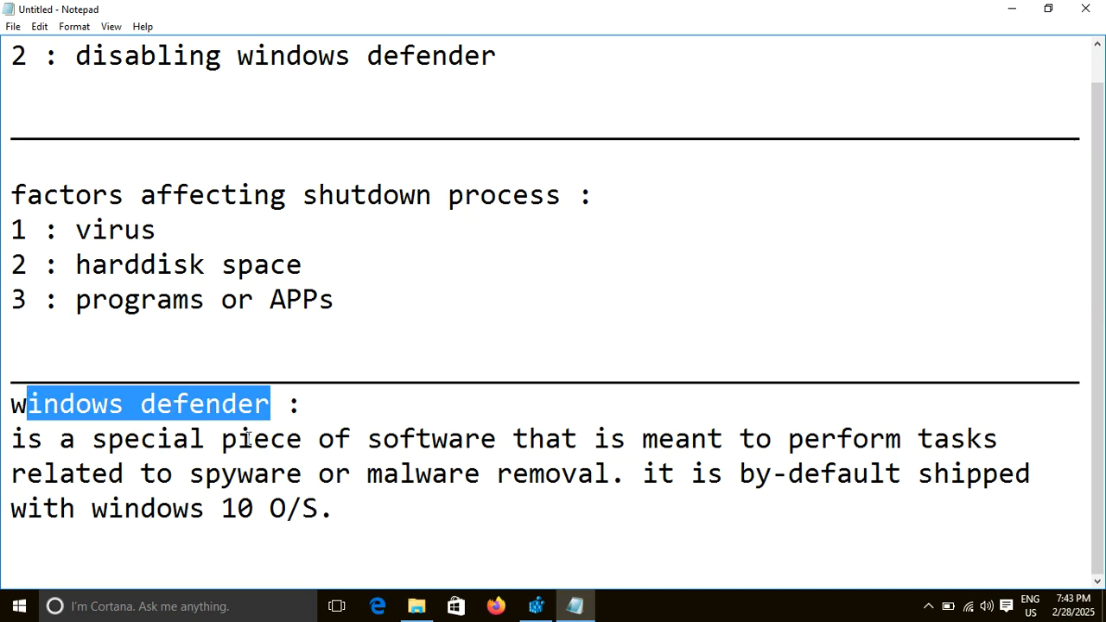
{"action": "left_click_drag", "start_coordinate": [92, 438], "coordinate": [499, 431]}
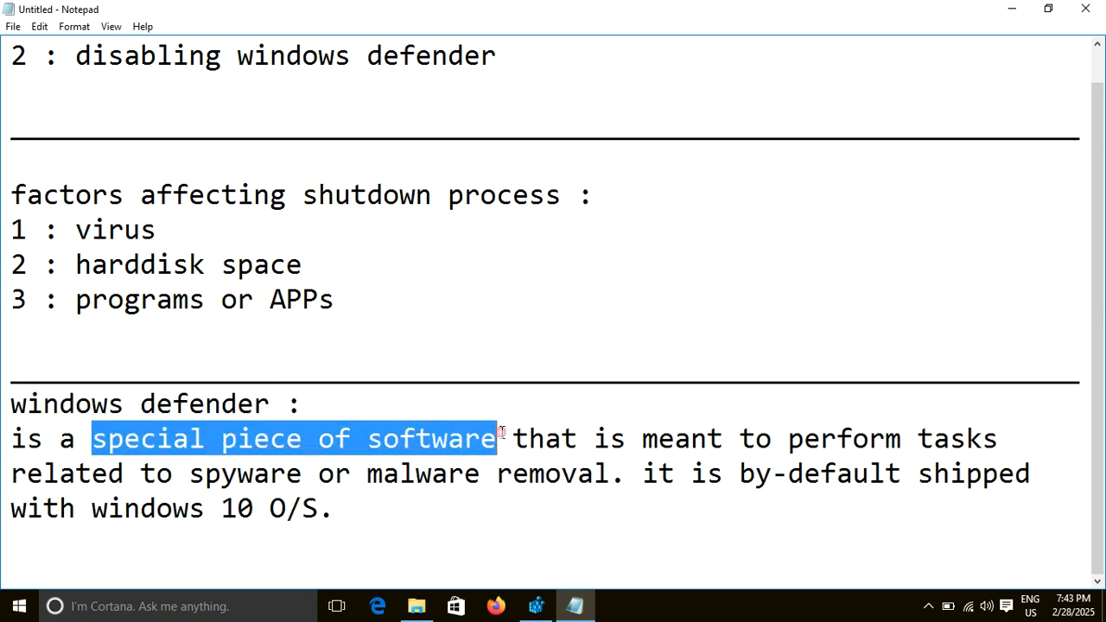
{"action": "left_click_drag", "start_coordinate": [189, 474], "coordinate": [302, 473]}
{"action": "left_click_drag", "start_coordinate": [372, 476], "coordinate": [418, 477]}
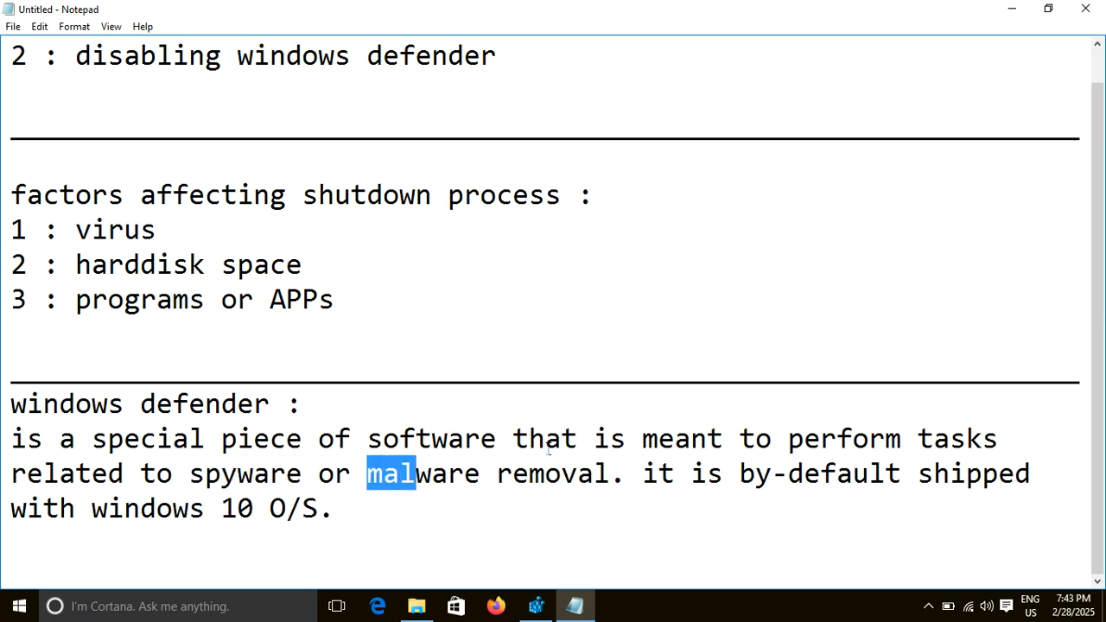
Minimize Notepad and move the Registry Editor window higher on the desktop
{"action": "left_click", "coordinate": [1011, 9]}
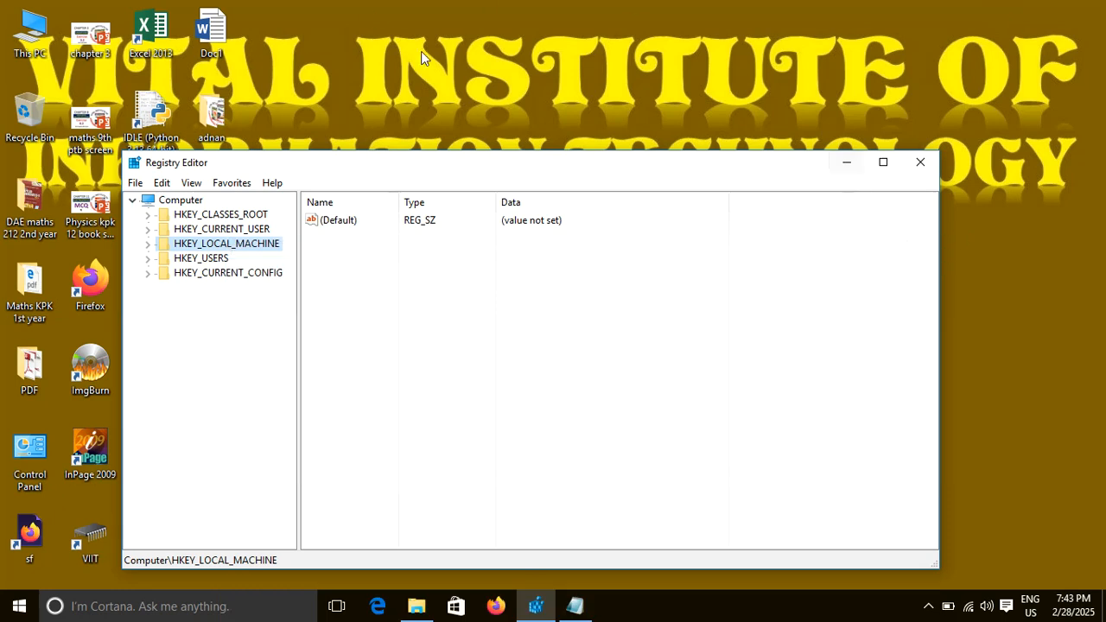
{"action": "left_click_drag", "start_coordinate": [505, 162], "coordinate": [519, 111]}
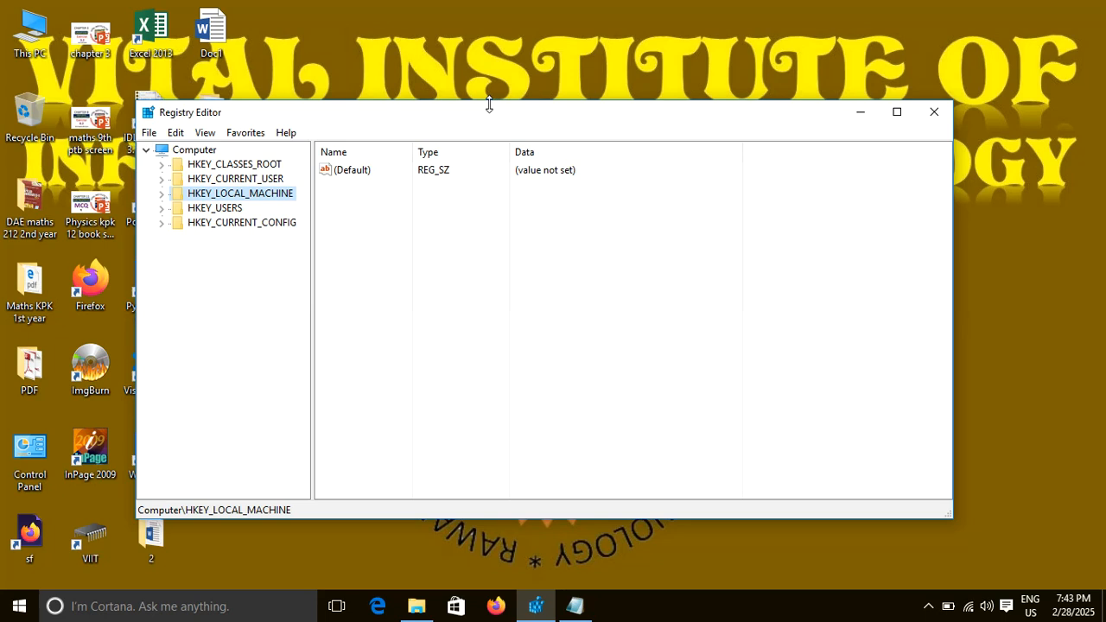
{"action": "left_click_drag", "start_coordinate": [521, 122], "coordinate": [509, 101]}
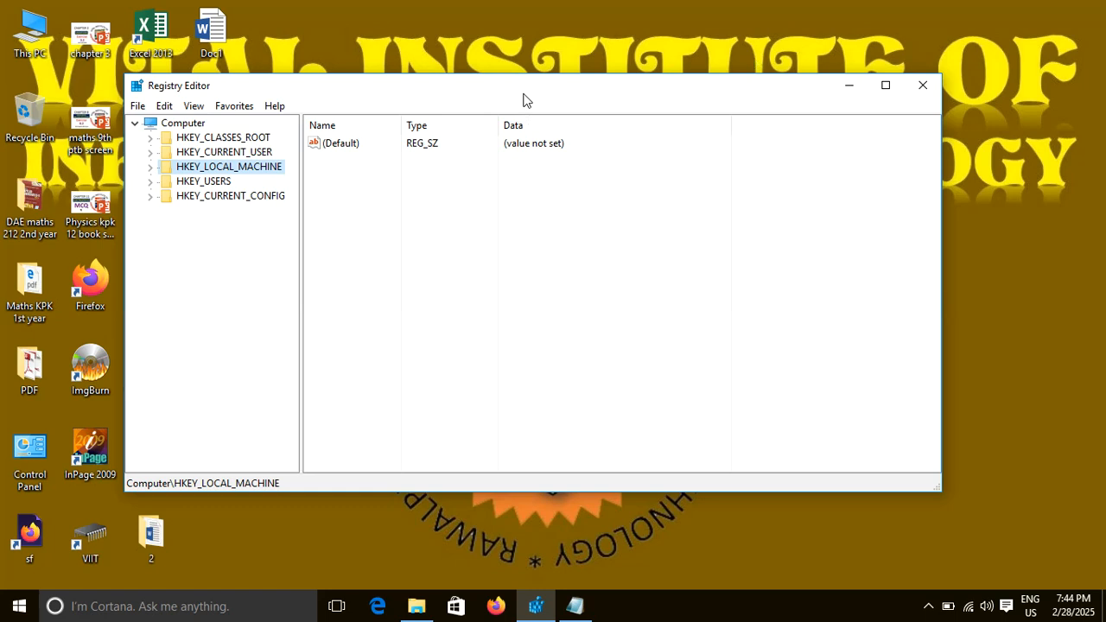
Check the Windows Defender entry in Control Panel, and highlight the "2 : disabling windows defender" item in Notepad
{"action": "double_click", "coordinate": [39, 466]}
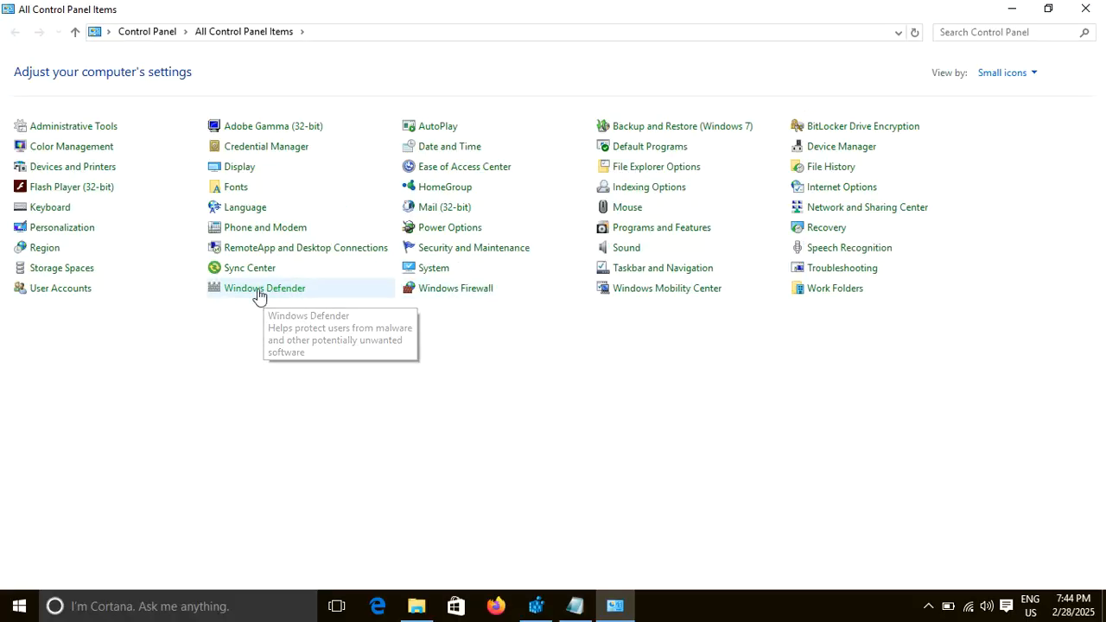
{"action": "left_click", "coordinate": [1085, 8]}
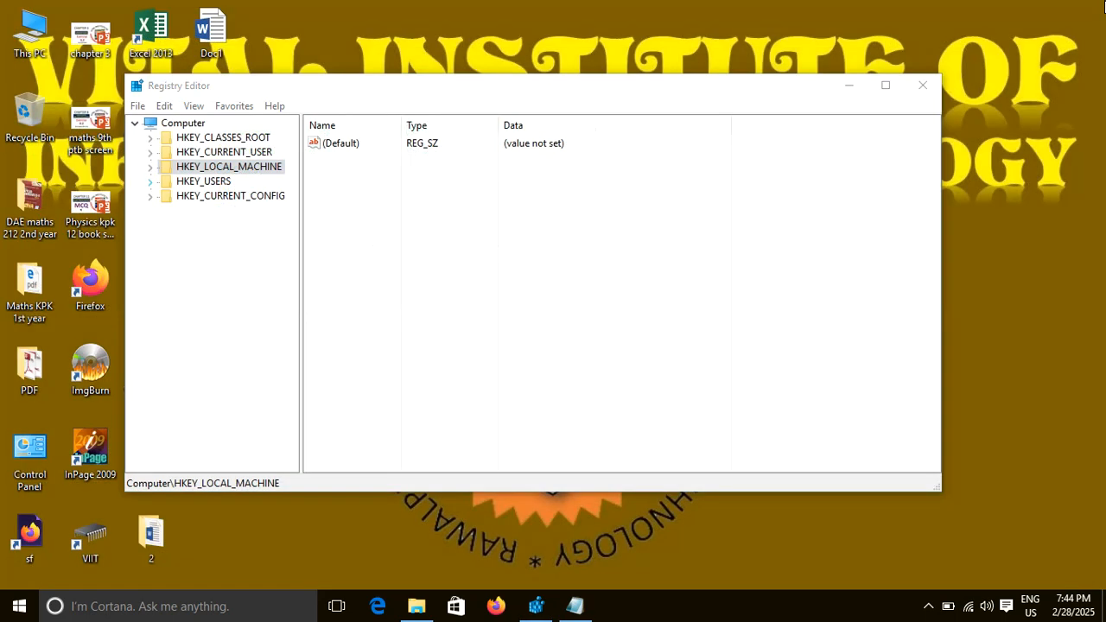
{"action": "left_click", "coordinate": [575, 606]}
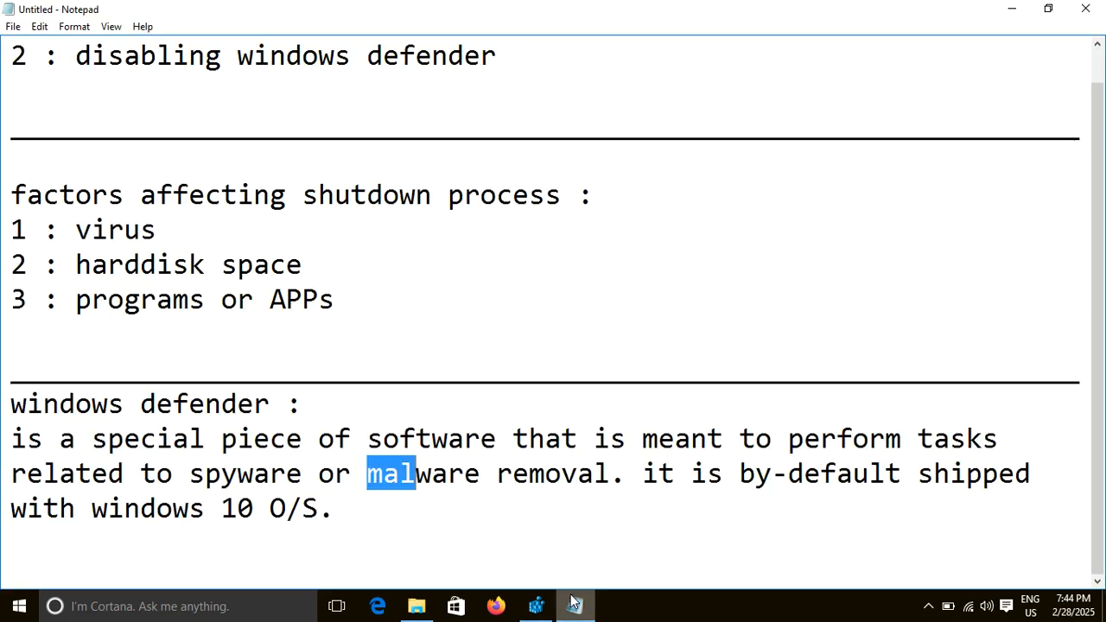
{"action": "scroll", "coordinate": [466, 55], "scroll_direction": "up", "scroll_amount": 1}
{"action": "left_click_drag", "start_coordinate": [508, 89], "coordinate": [3, 92]}
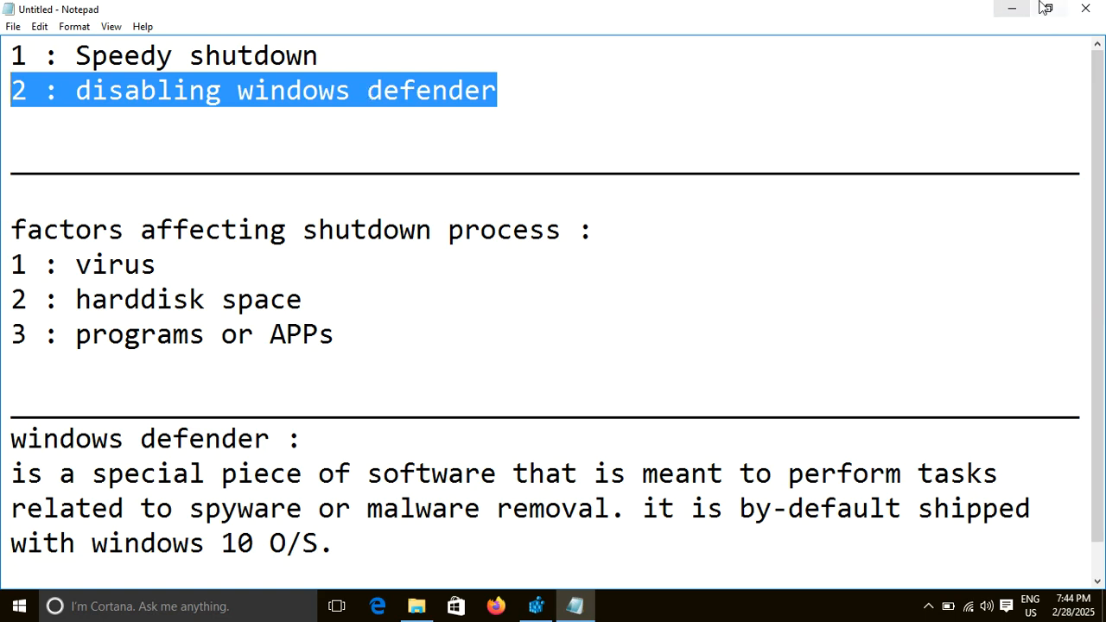
Return to the Registry Editor and expand the registry tree down to HKEY_LOCAL_MACHINE\SOFTWARE\Policies
{"action": "left_click", "coordinate": [1010, 12]}
{"action": "left_click_drag", "start_coordinate": [543, 89], "coordinate": [529, 95]}
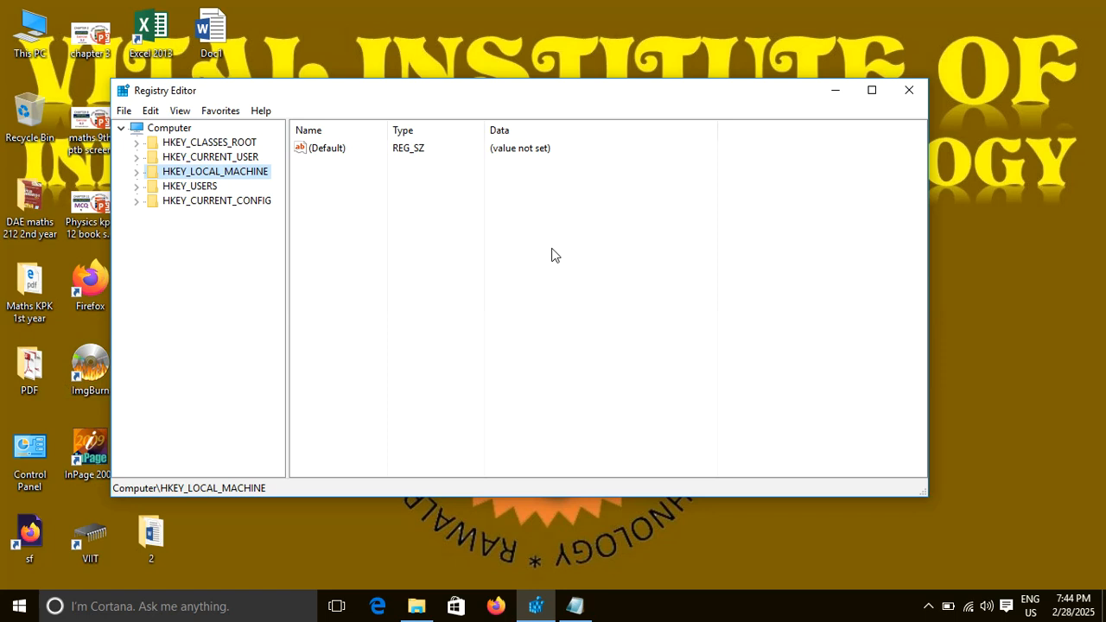
{"action": "left_click", "coordinate": [136, 171]}
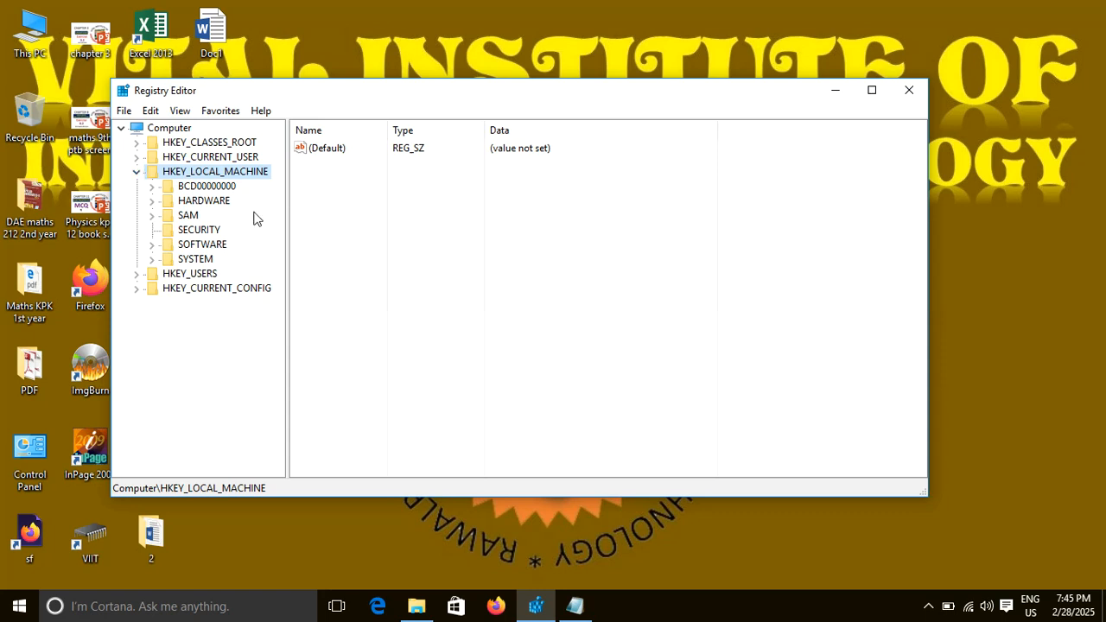
{"action": "left_click", "coordinate": [152, 244]}
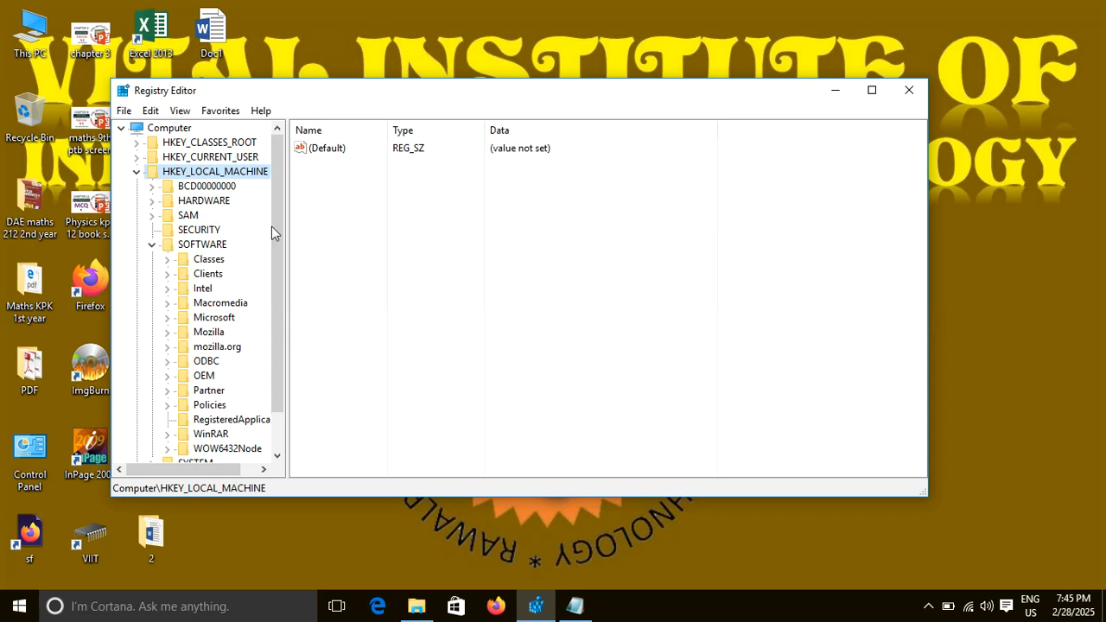
{"action": "scroll", "coordinate": [283, 205], "scroll_direction": "down", "scroll_amount": 1}
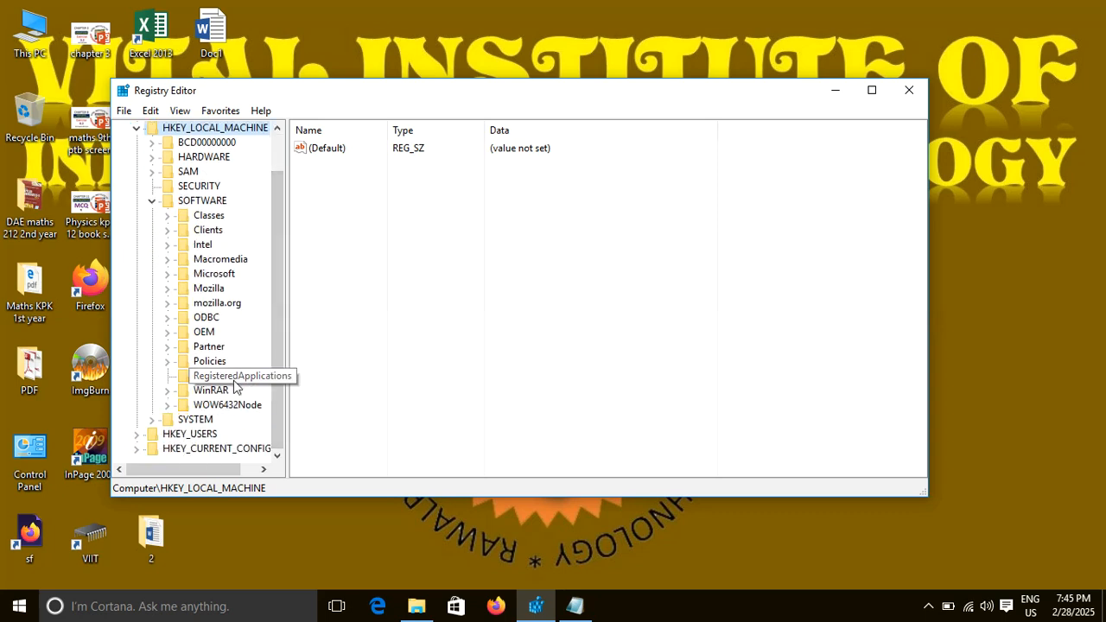
{"action": "left_click", "coordinate": [167, 361]}
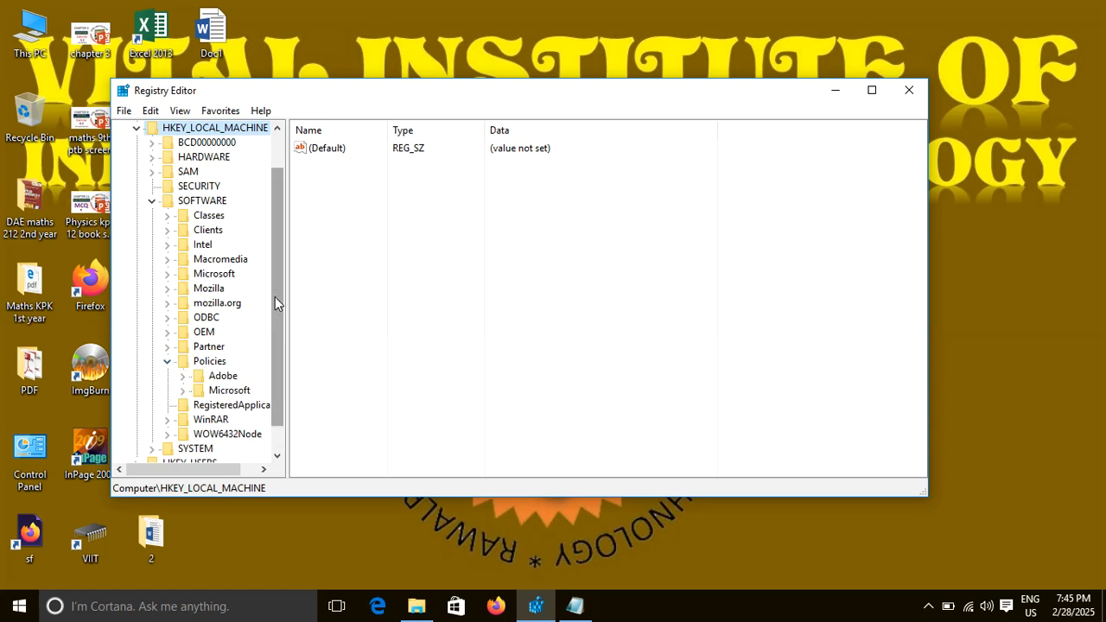
Expand the Microsoft and Windows Defender keys under Policies and select the Windows Defender key
{"action": "scroll", "coordinate": [274, 296], "scroll_direction": "down", "scroll_amount": 1}
{"action": "left_click", "coordinate": [183, 361]}
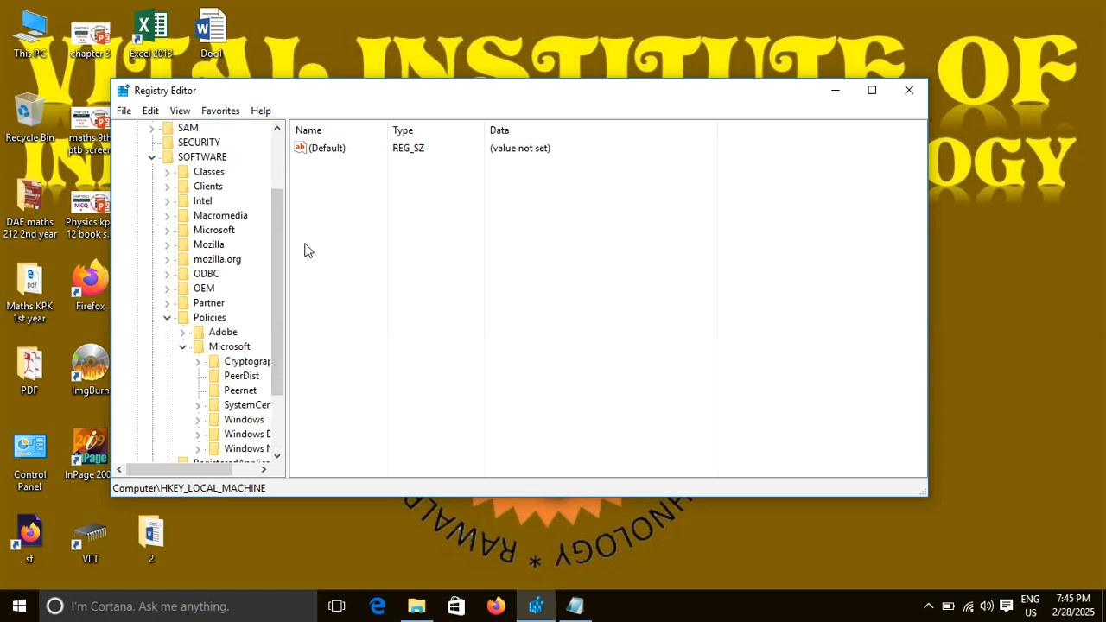
{"action": "left_click_drag", "start_coordinate": [278, 237], "coordinate": [278, 273]}
{"action": "left_click_drag", "start_coordinate": [173, 469], "coordinate": [206, 469]}
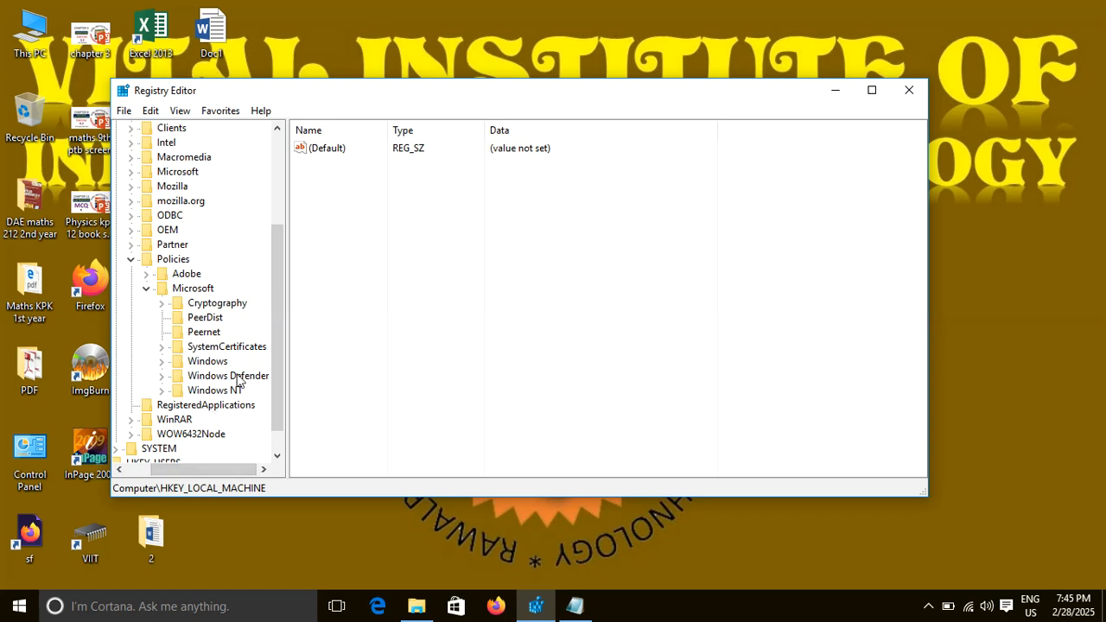
{"action": "left_click", "coordinate": [161, 376]}
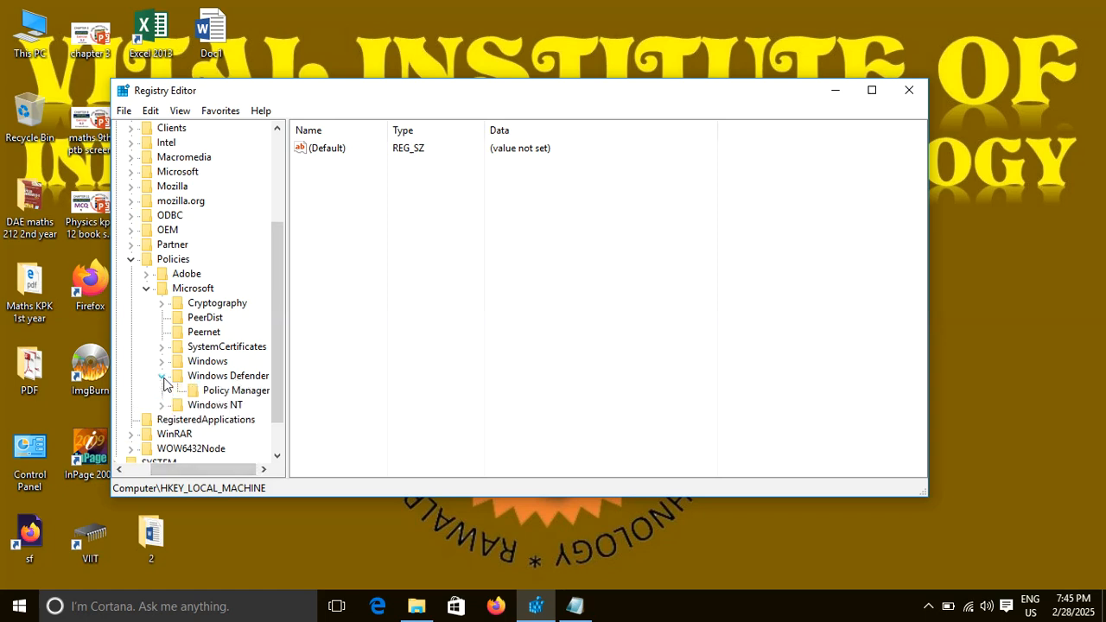
{"action": "left_click", "coordinate": [209, 379]}
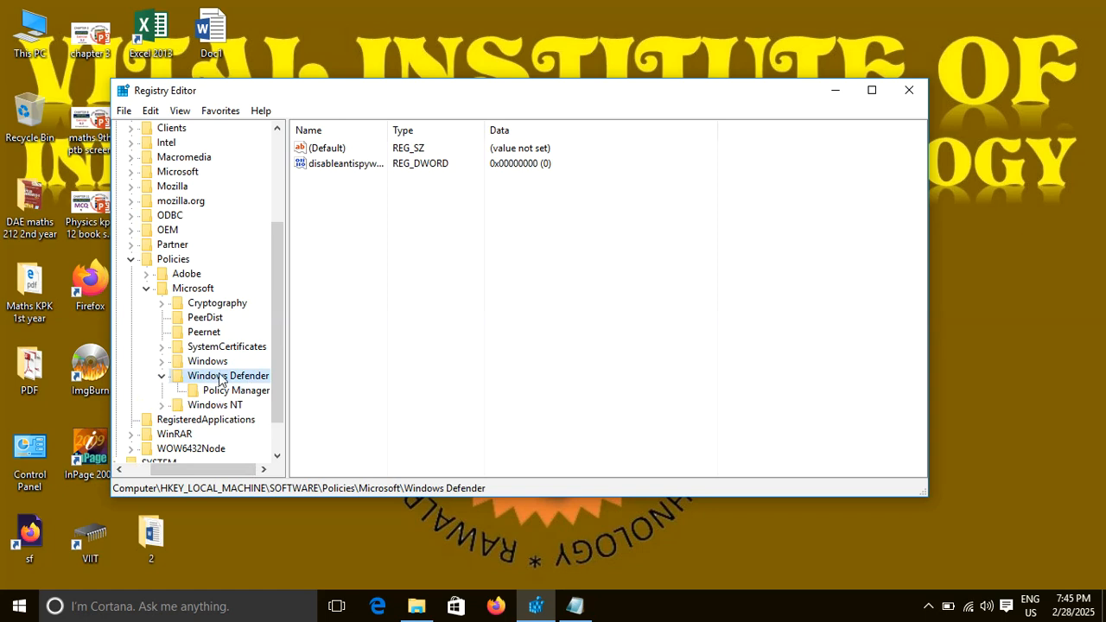
Delete the existing REG_DWORD value from the Windows Defender key and create a new DWORD (32-bit) value there
{"action": "left_click", "coordinate": [333, 163]}
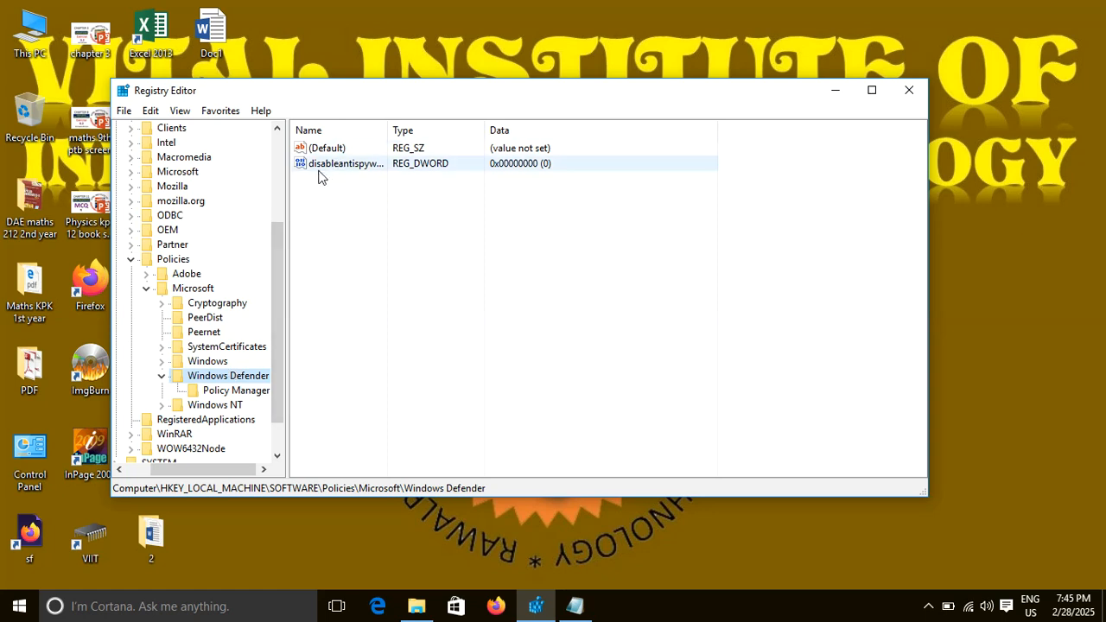
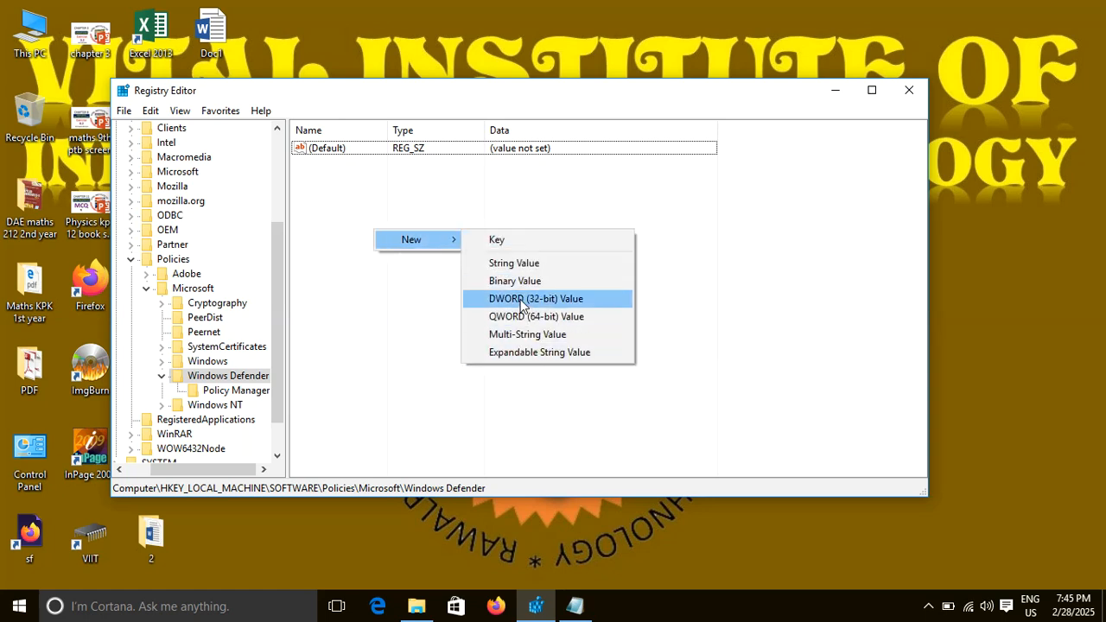
{"action": "left_click", "coordinate": [522, 302]}
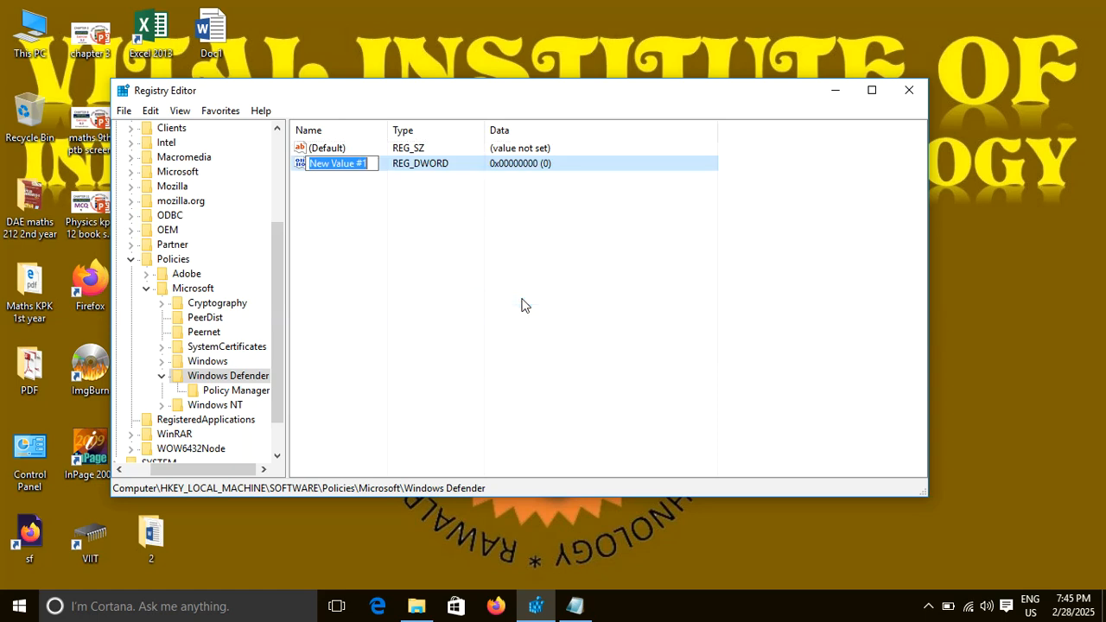